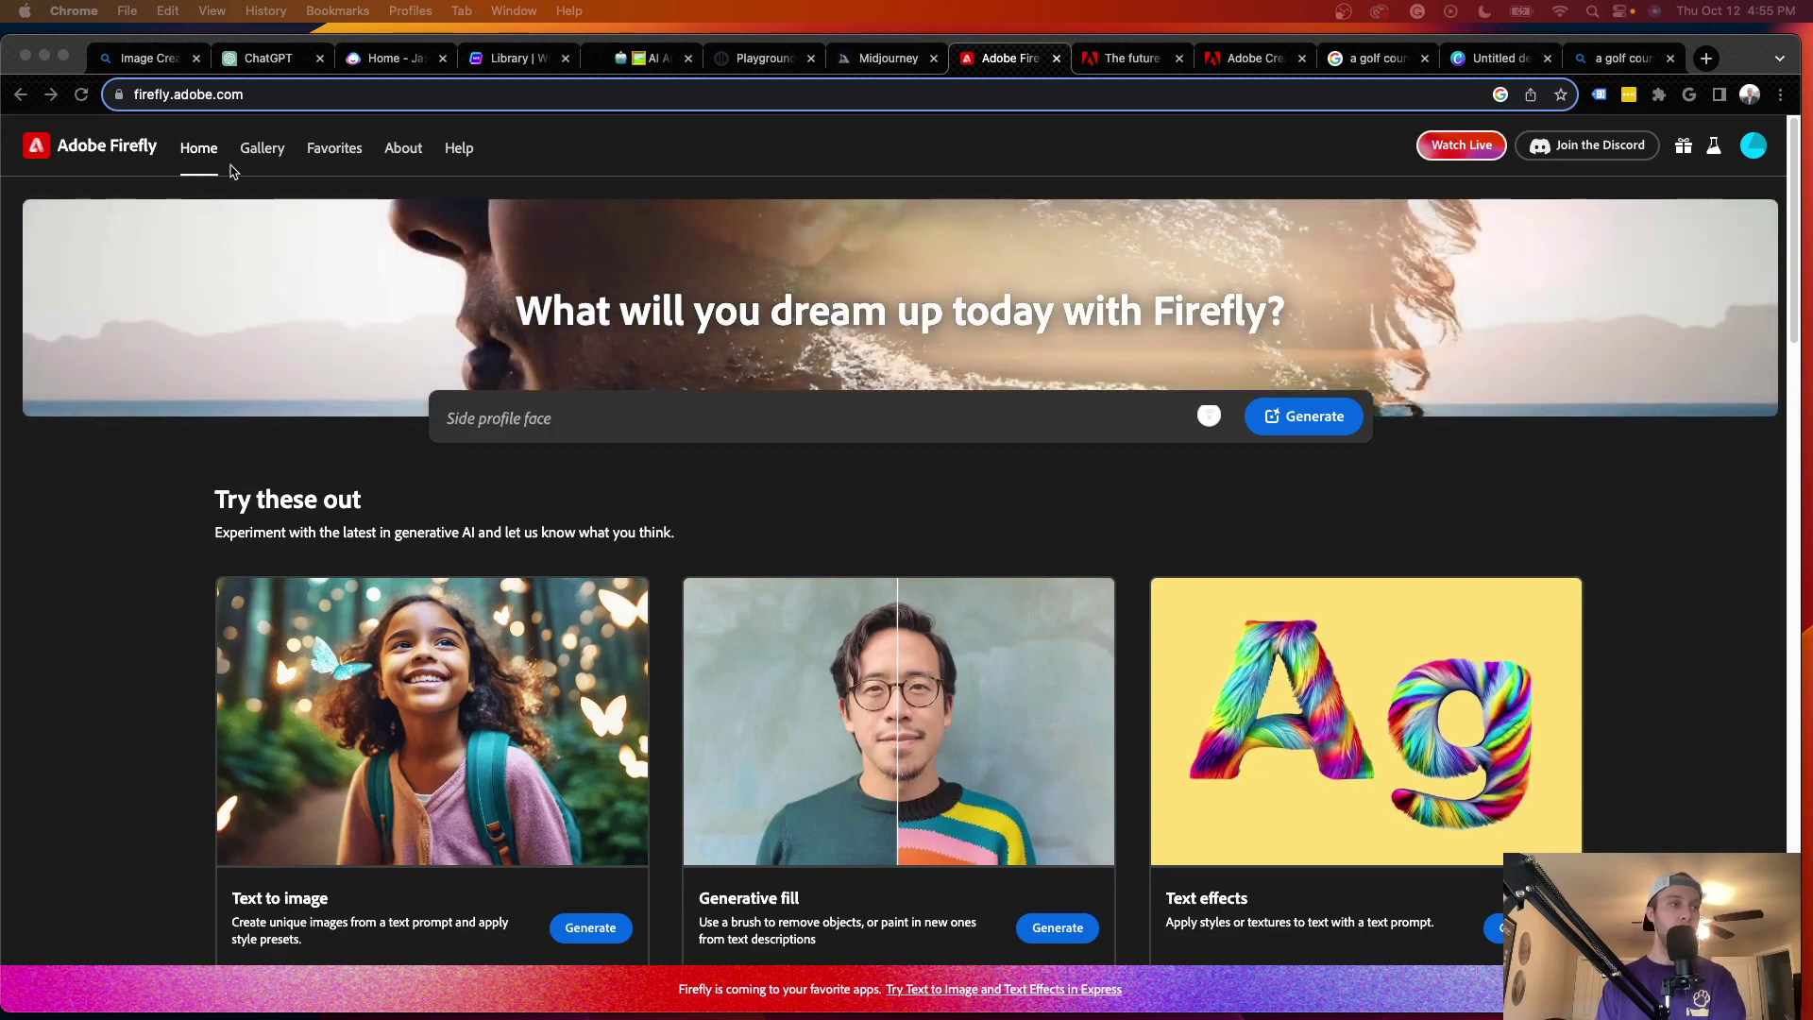
- Scroll to the 'Do more with Adobe Firefly' section and highlight the 'Firefly Image 2' model name
scroll(891, 330, "down", 2)
scroll(1074, 420, "down", 5)
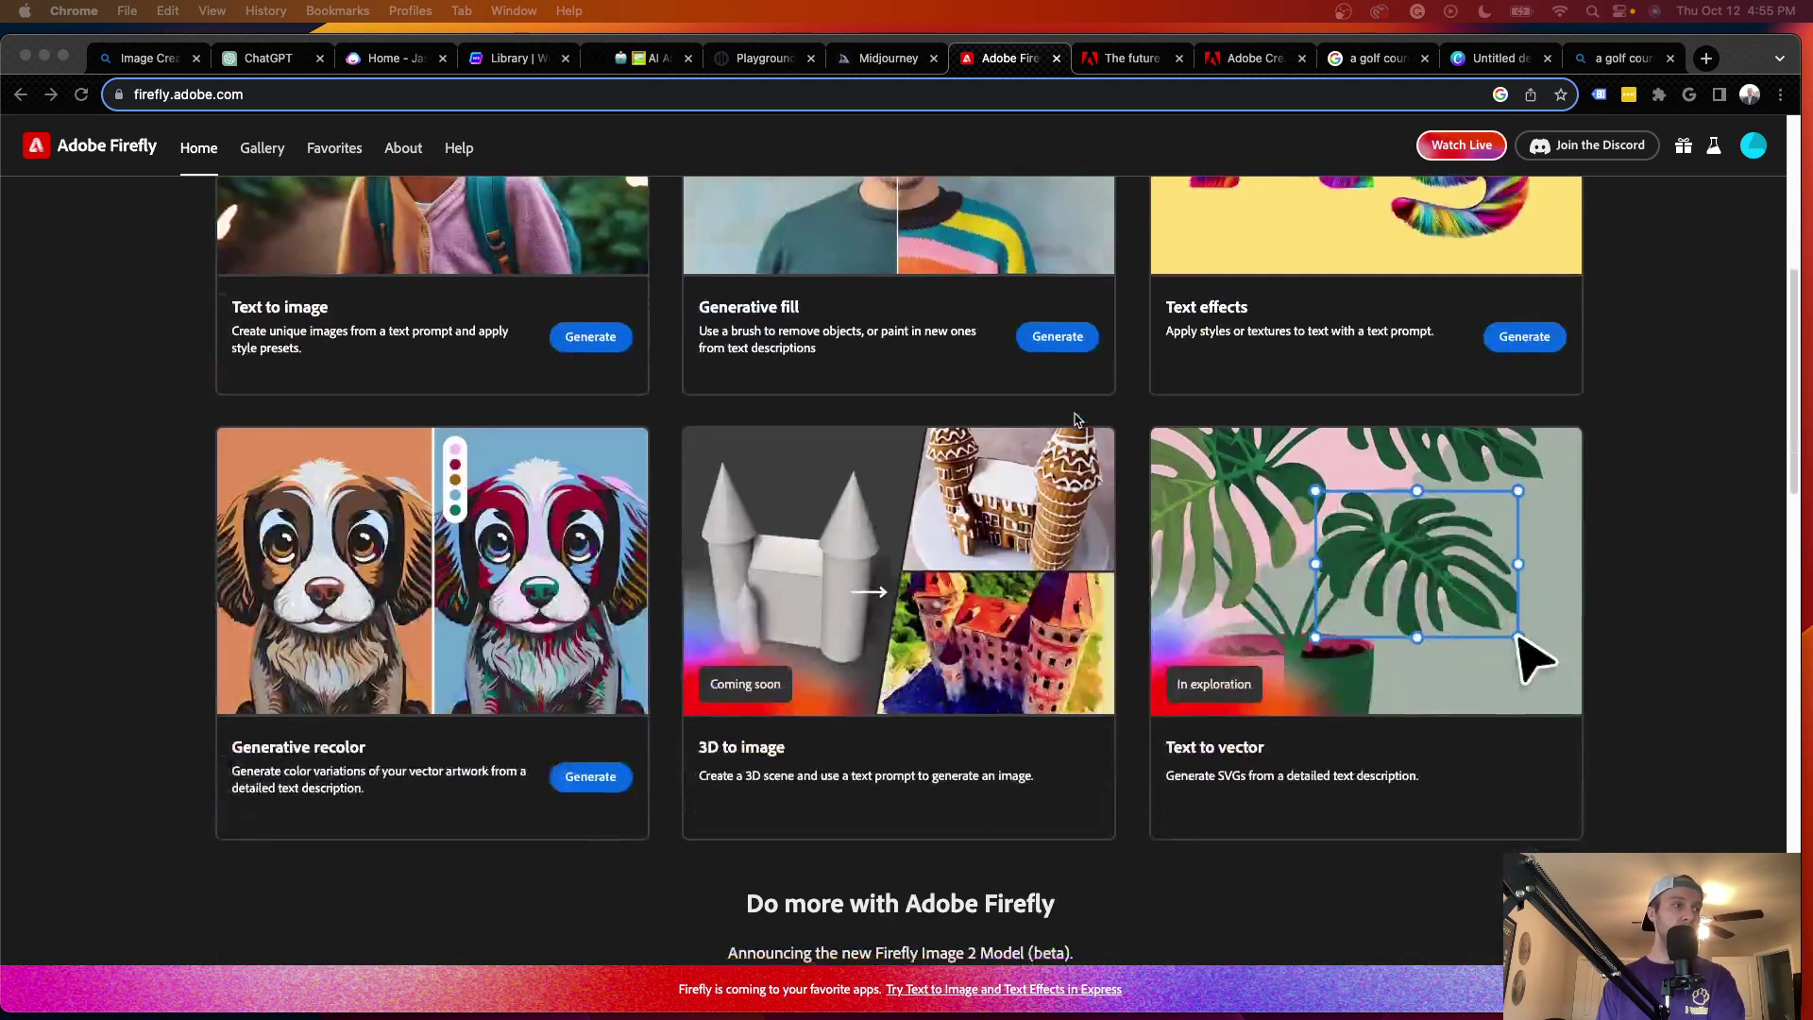
scroll(628, 328, "up", 8)
scroll(626, 328, "down", 10)
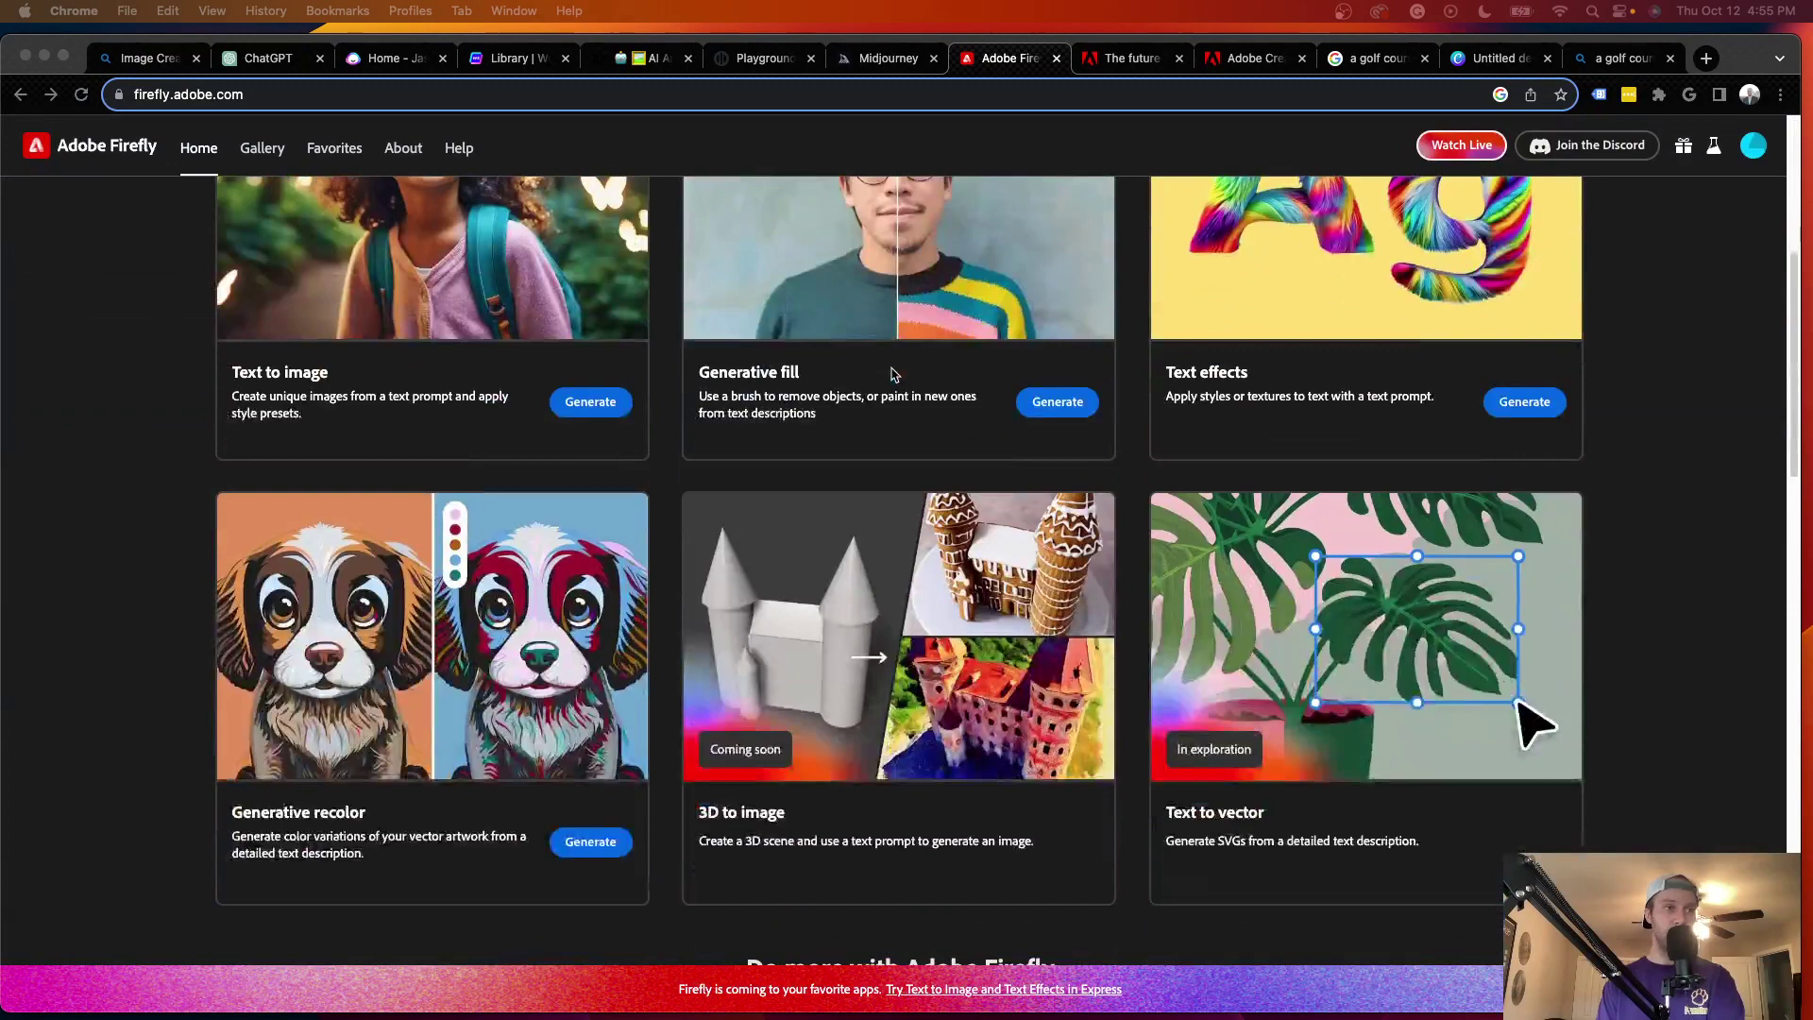
scroll(924, 364, "down", 2)
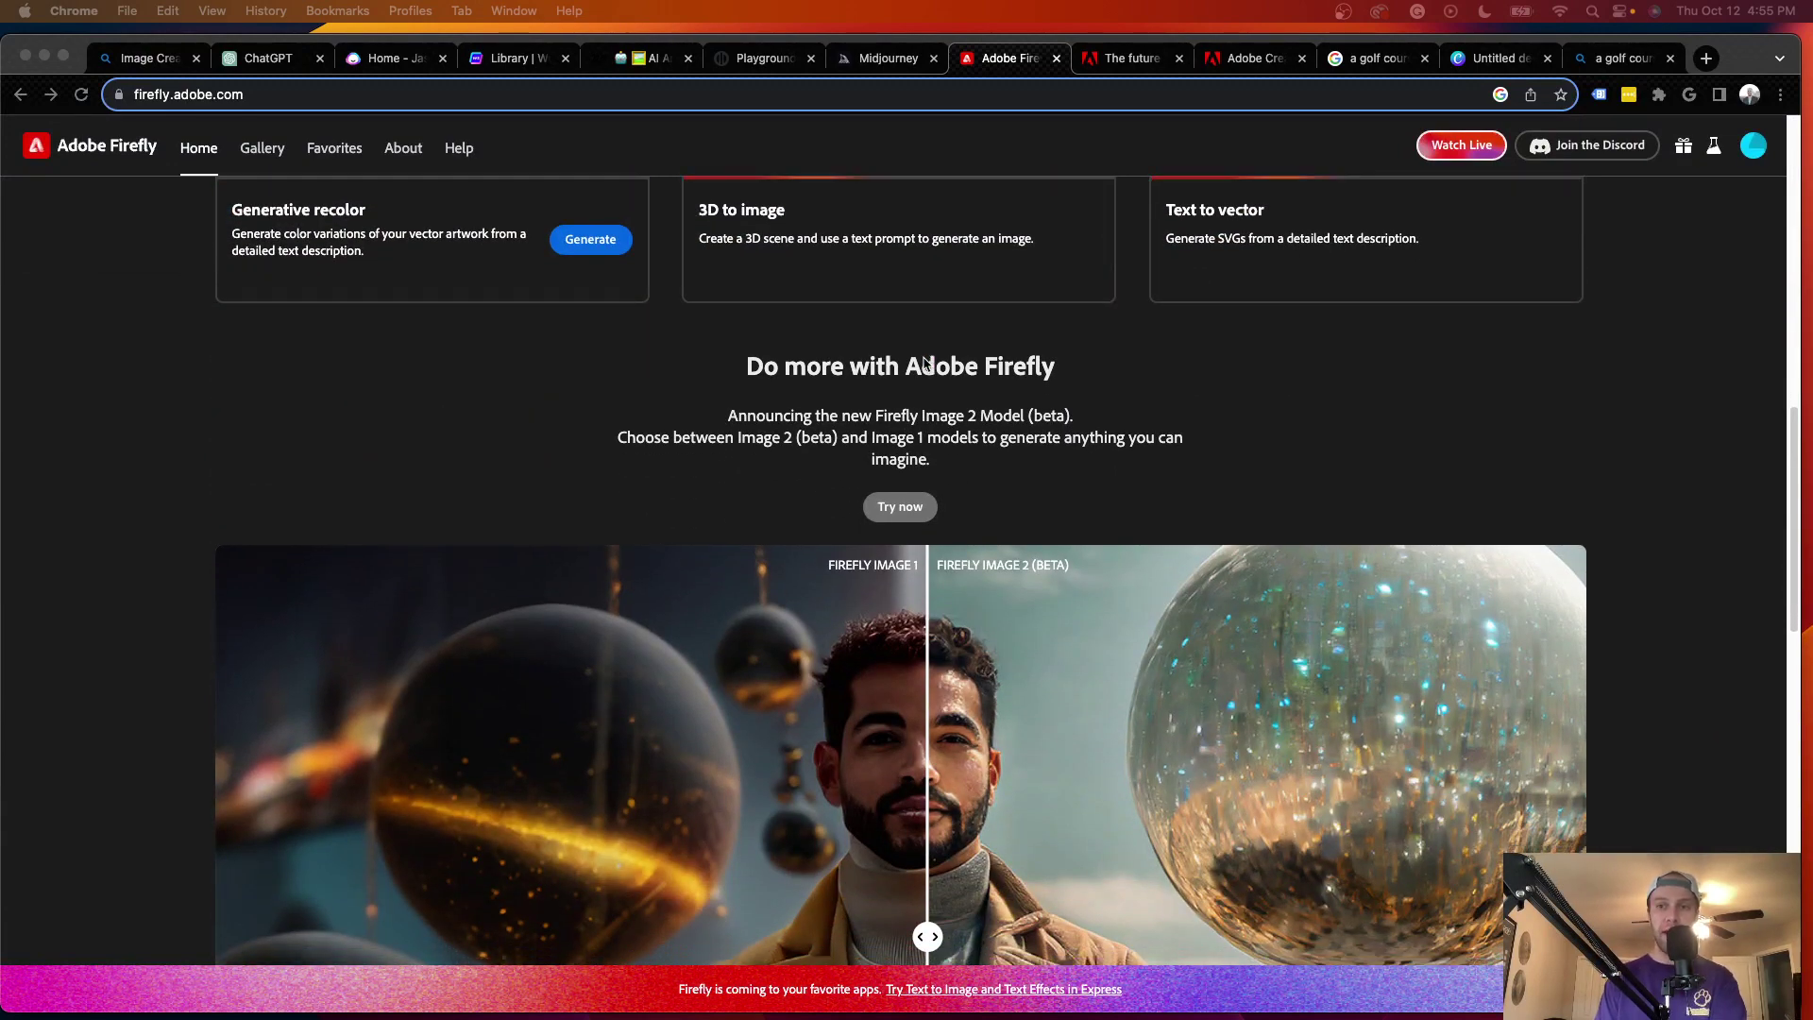
scroll(923, 368, "down", 3)
scroll(921, 382, "up", 2)
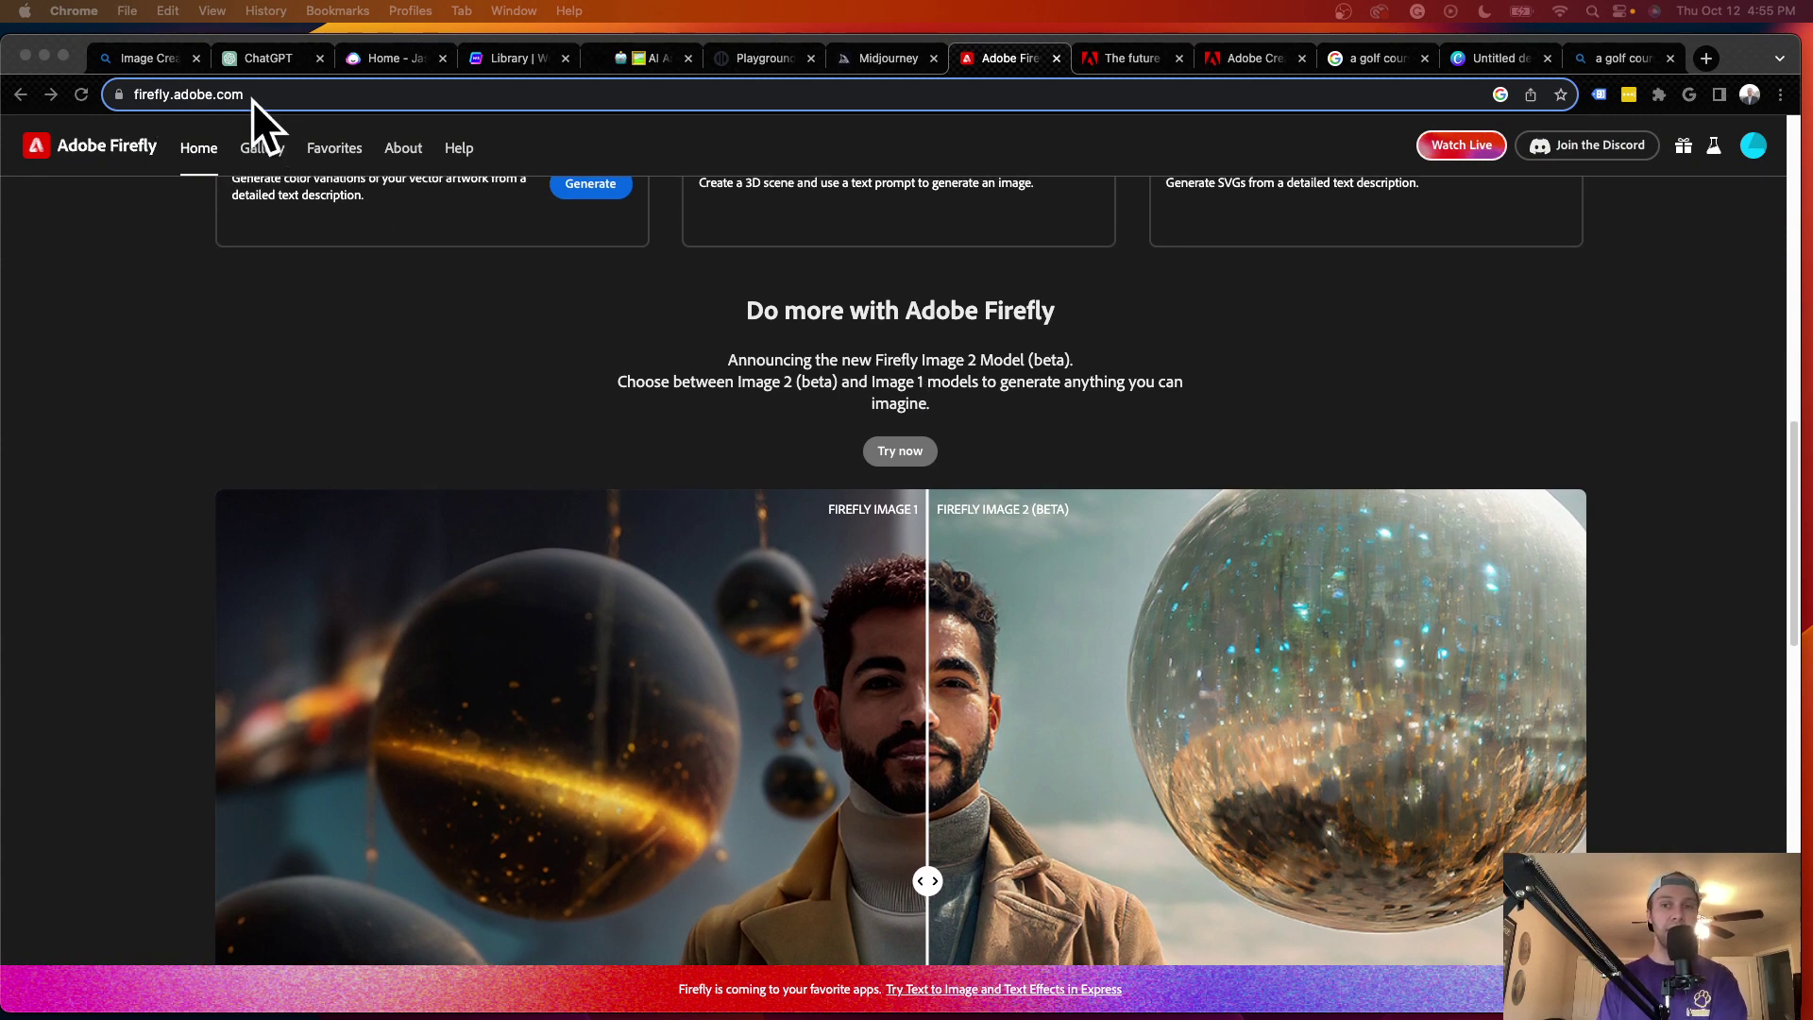
scroll(782, 416, "up", 1)
scroll(1002, 486, "down", 2)
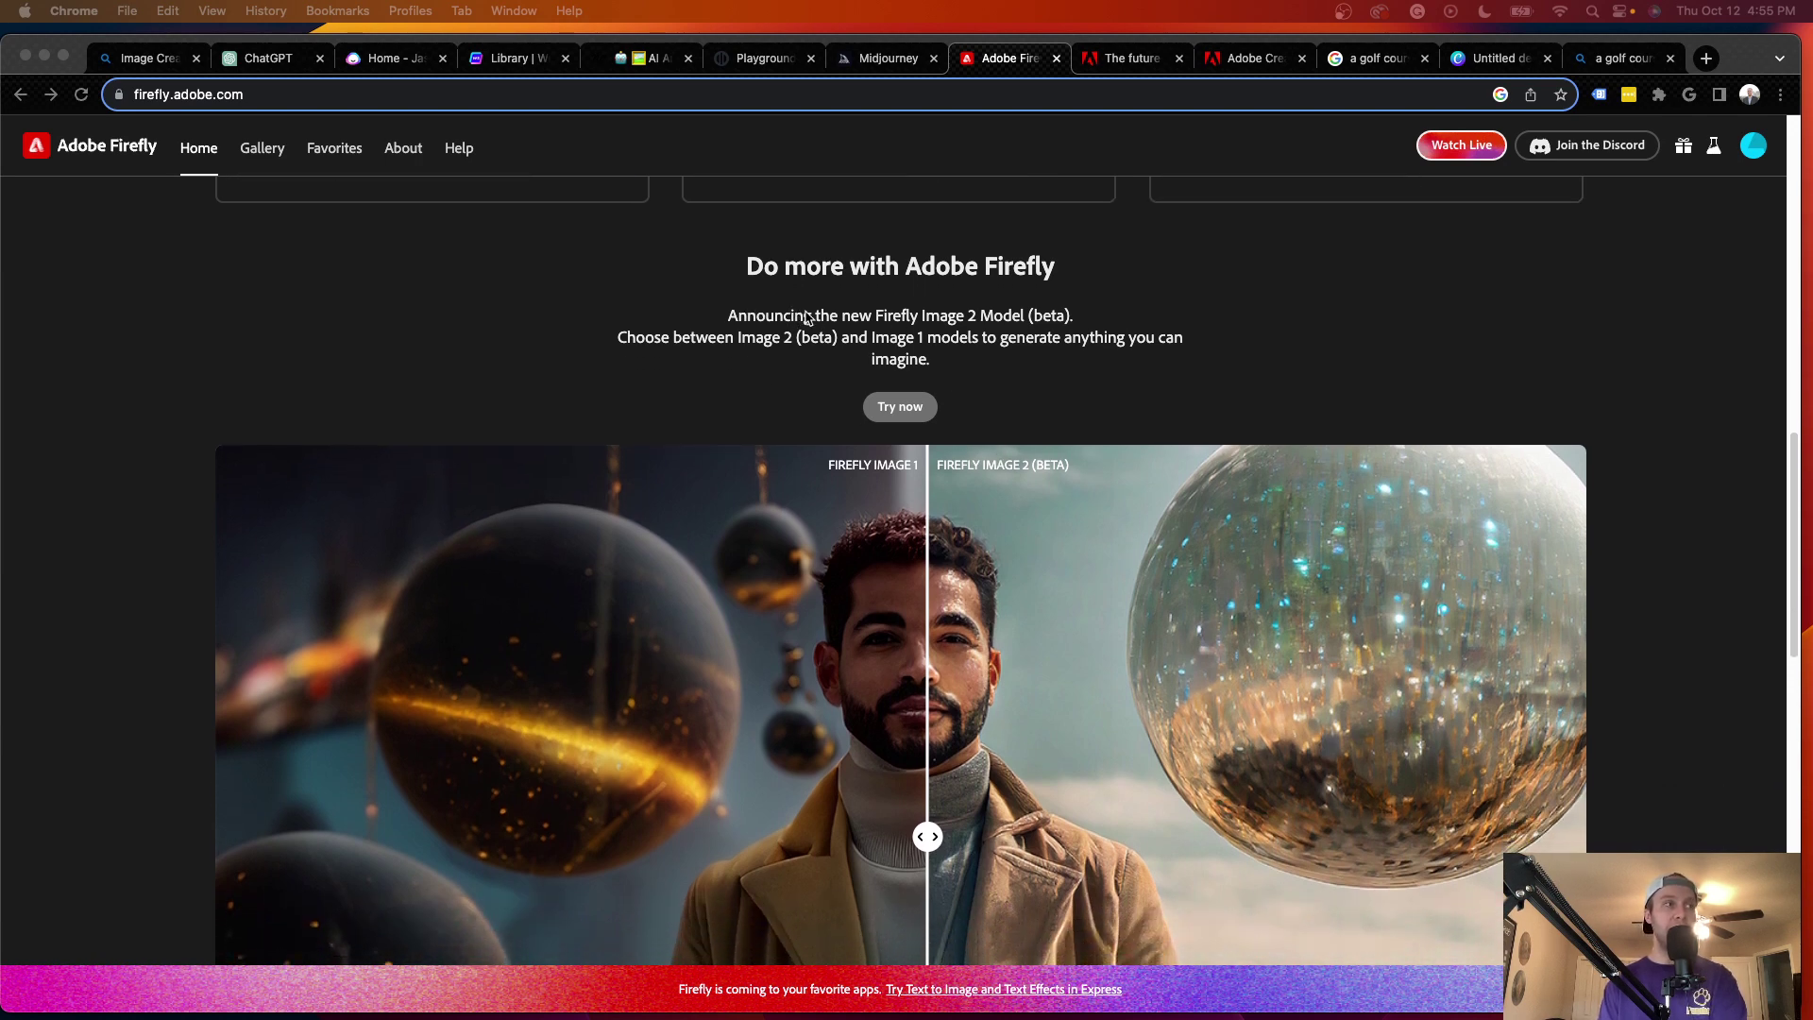
left_click(807, 317)
left_click_drag(881, 315, 1011, 315)
left_click(1036, 316)
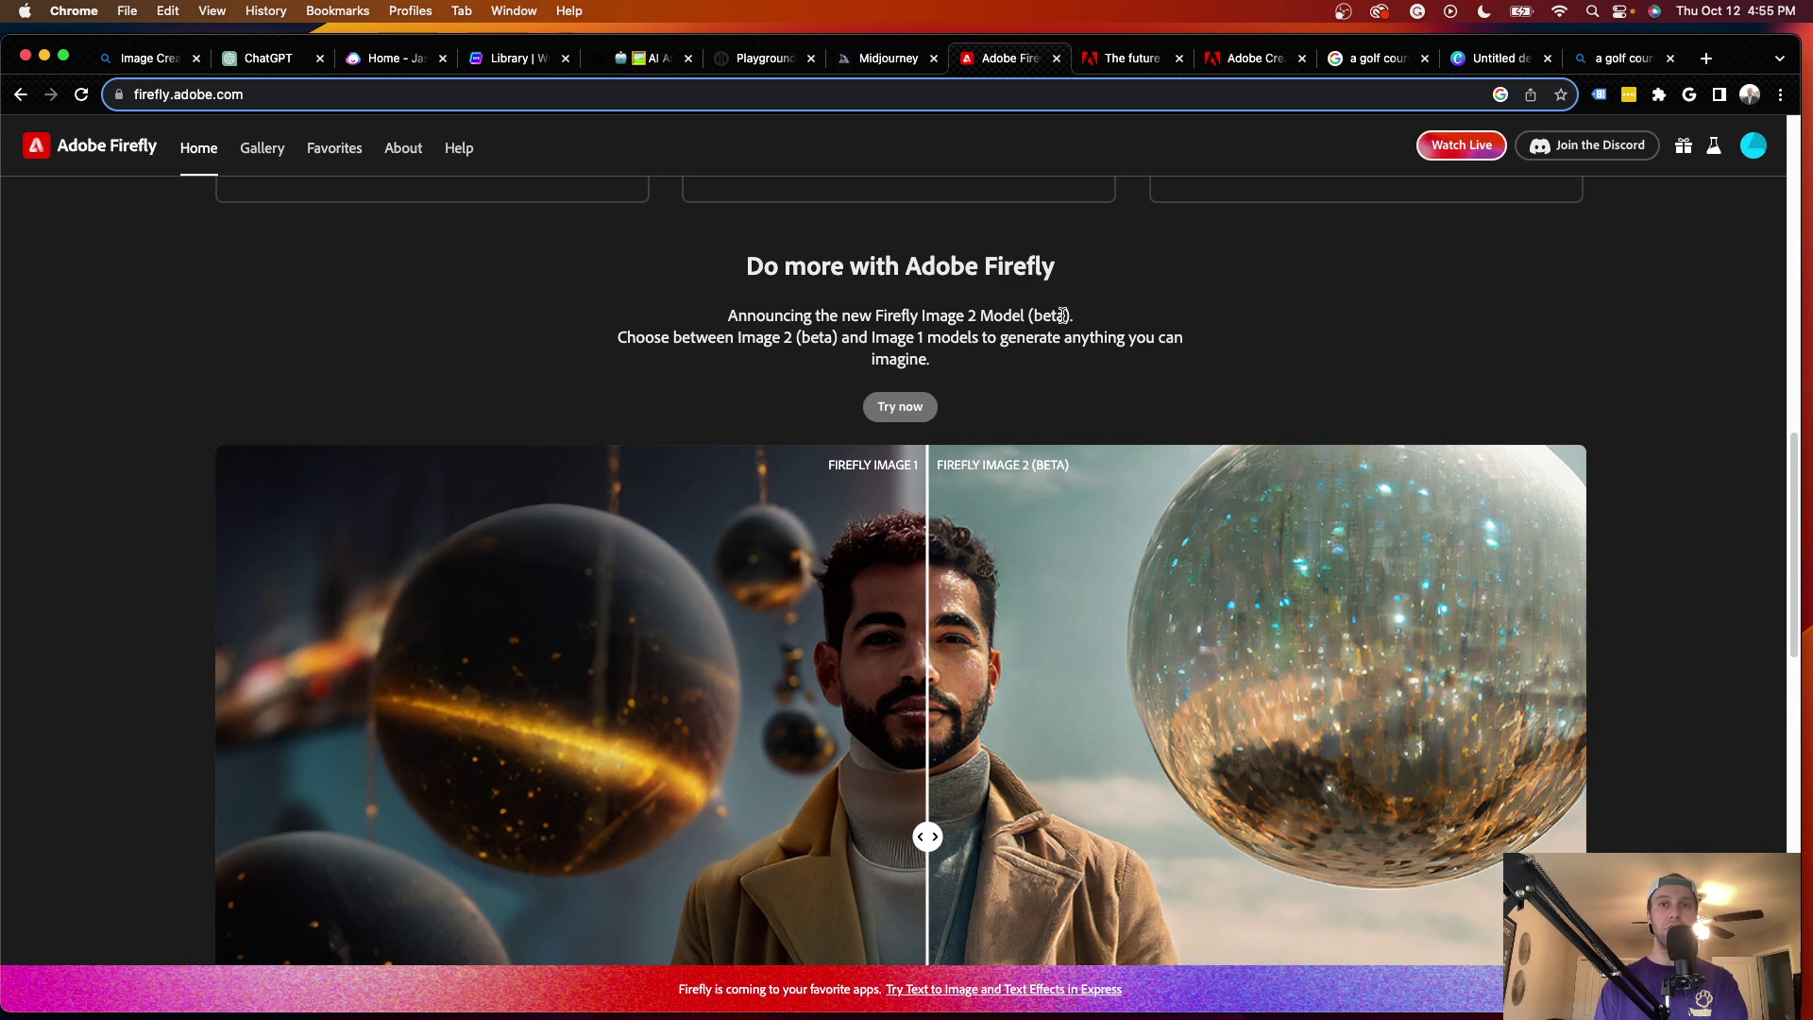
- Slide Image 1 versus Image 2 on the portrait and robotic eagle, then view the Food and Macro samples
scroll(945, 425, "down", 5)
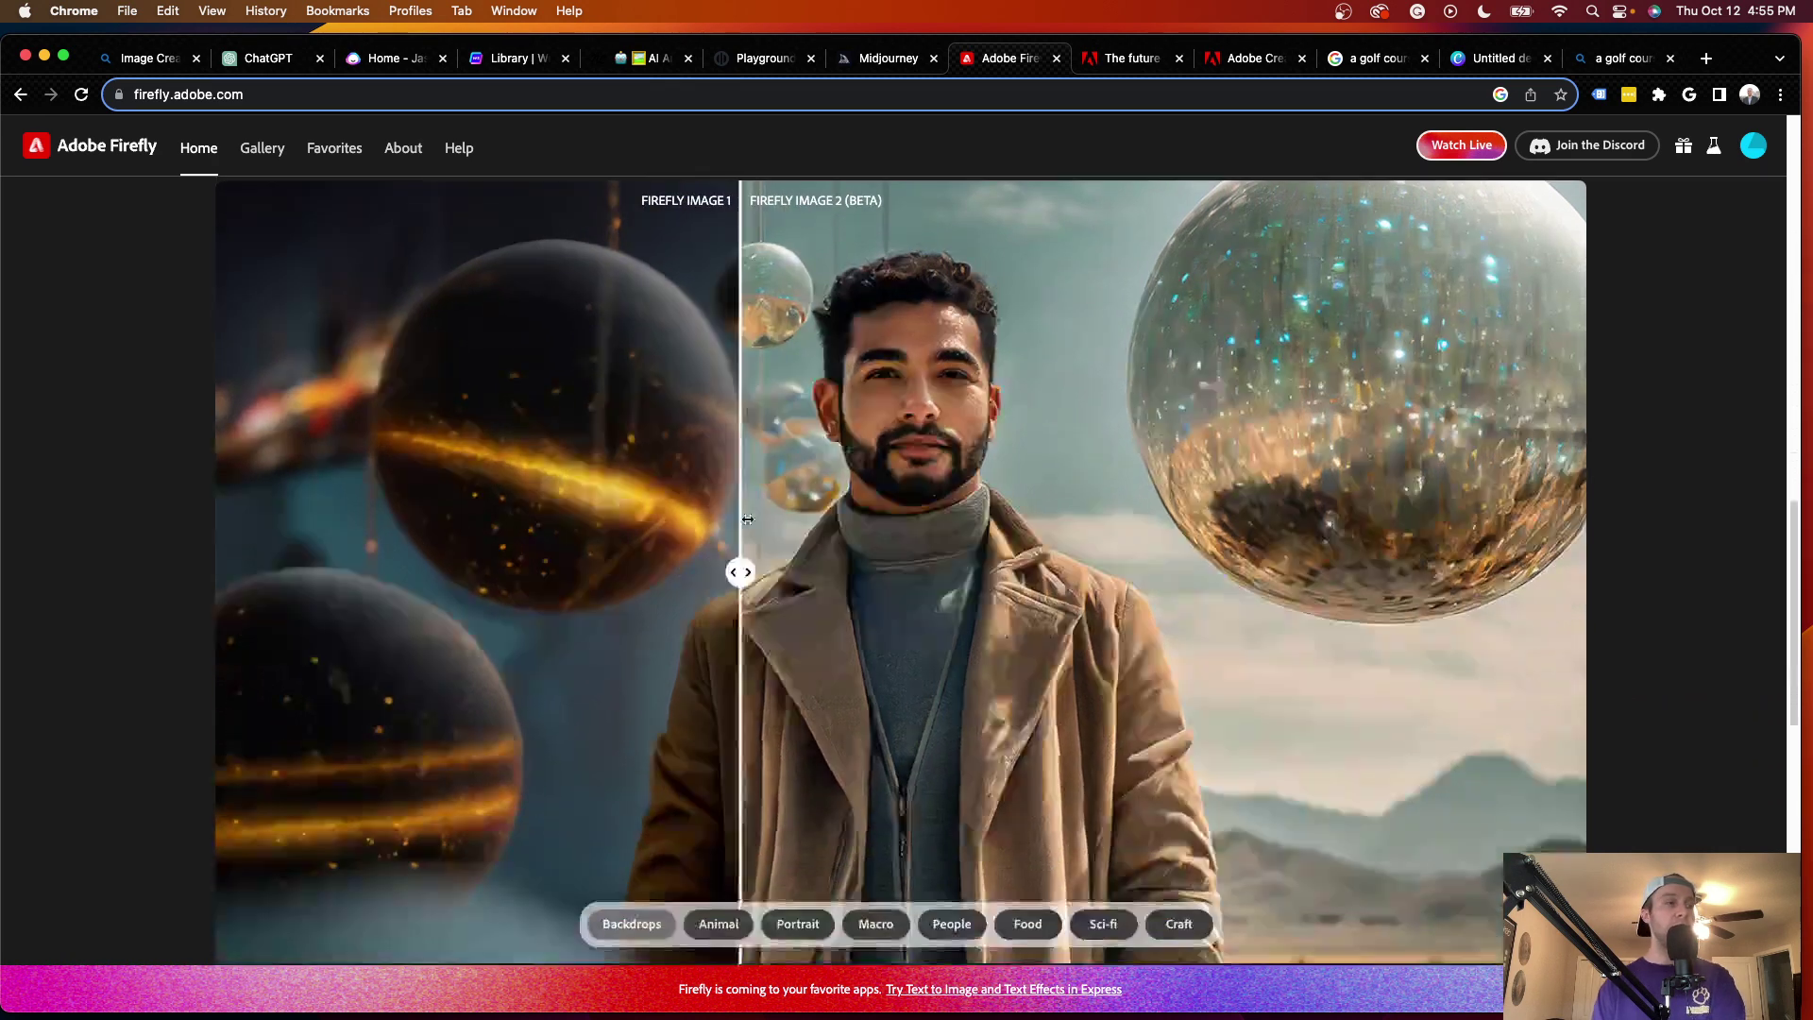
left_click_drag(867, 477, 723, 898)
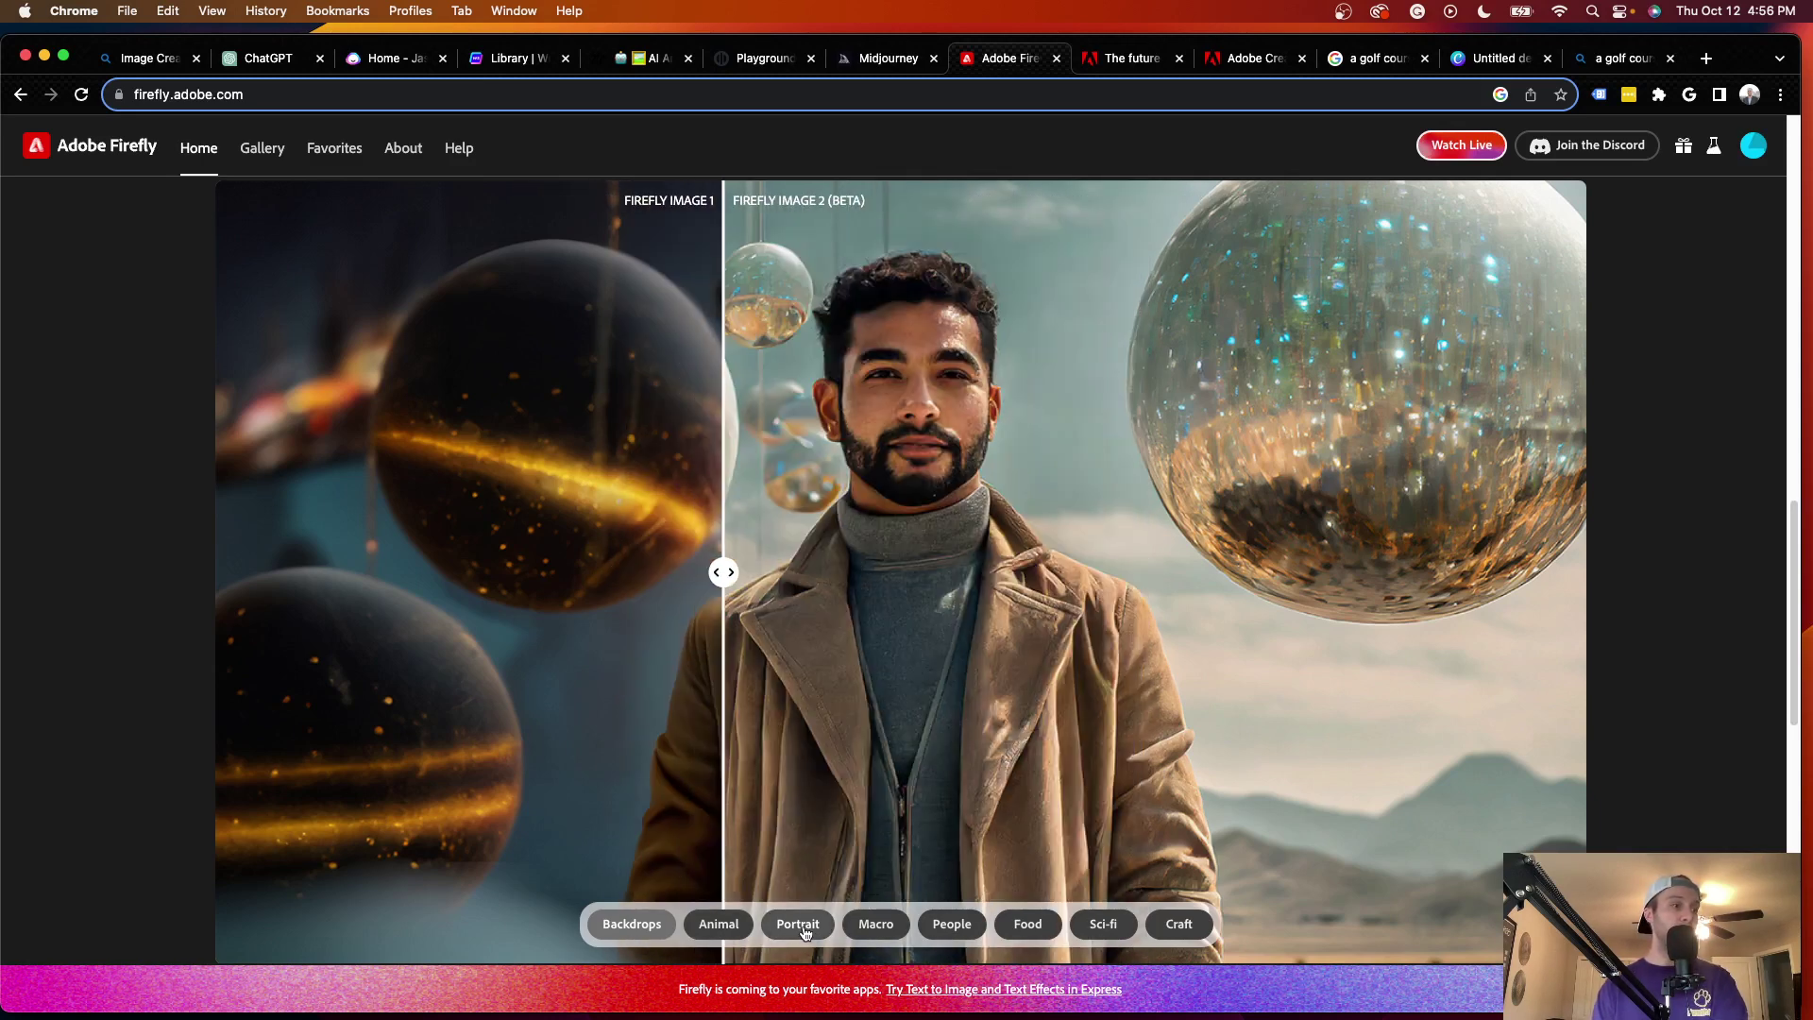
left_click(1098, 925)
left_click_drag(723, 572, 983, 888)
left_click(1029, 924)
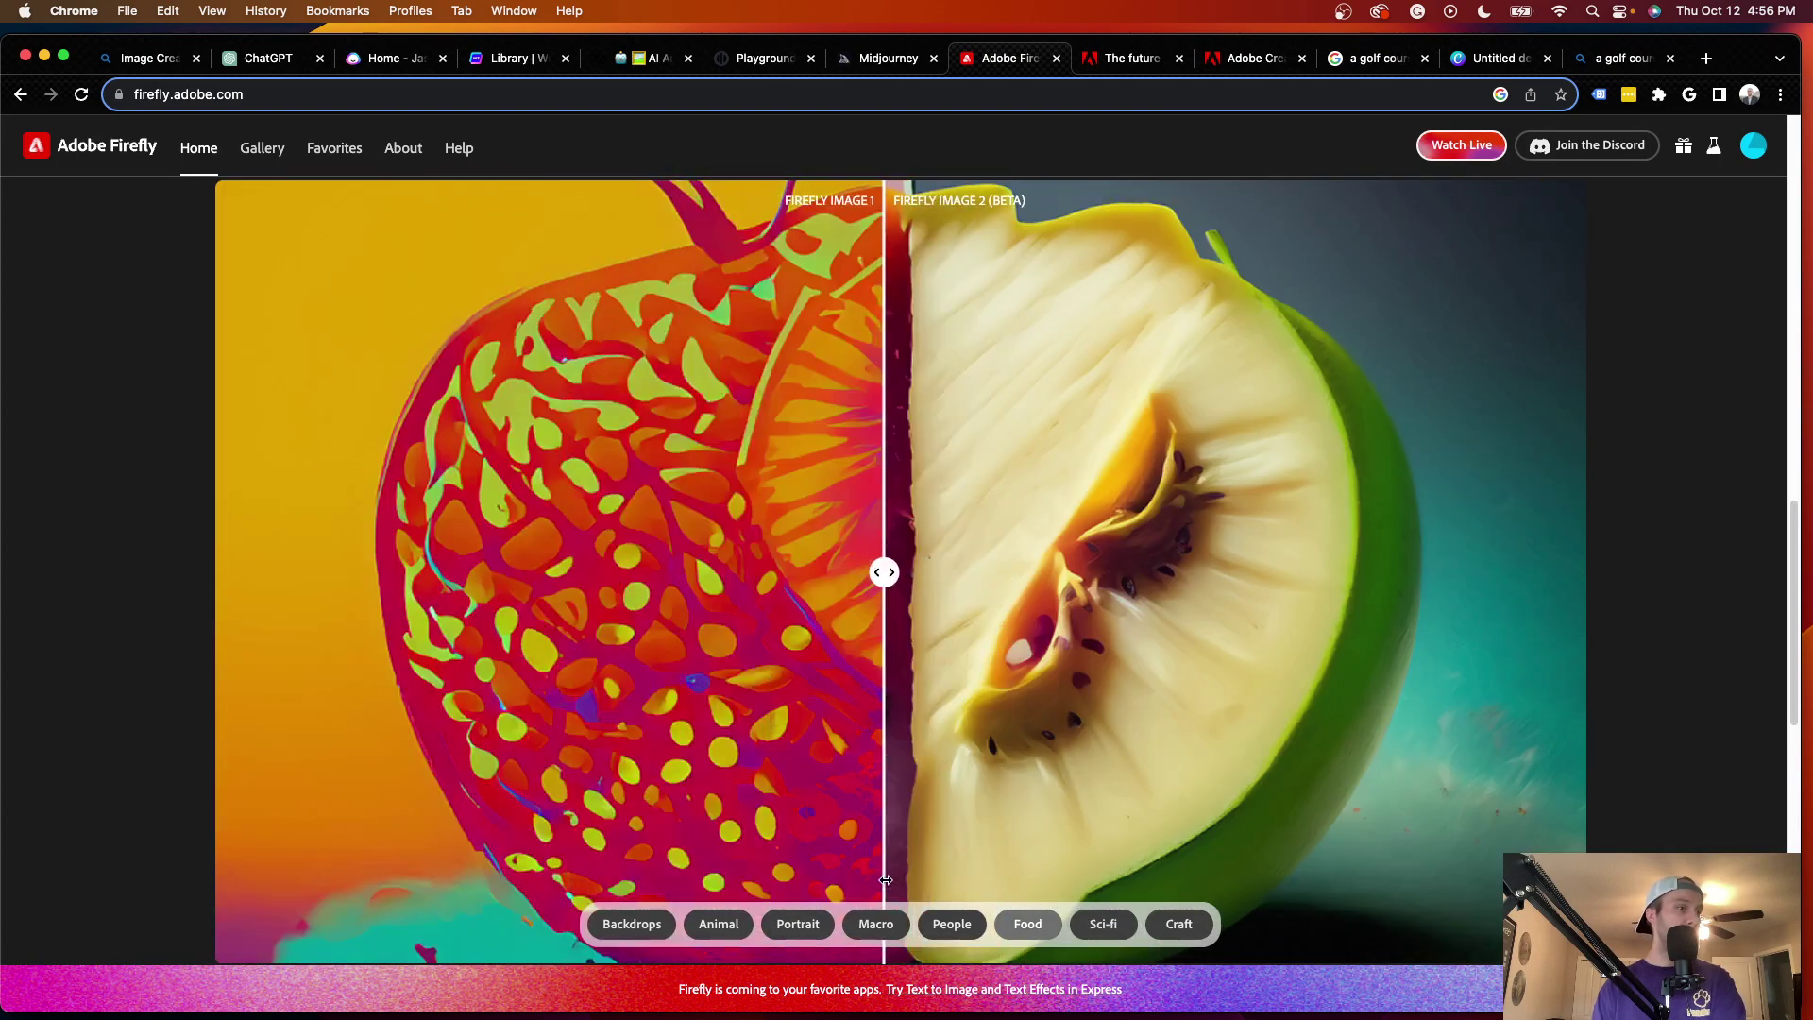
left_click(875, 924)
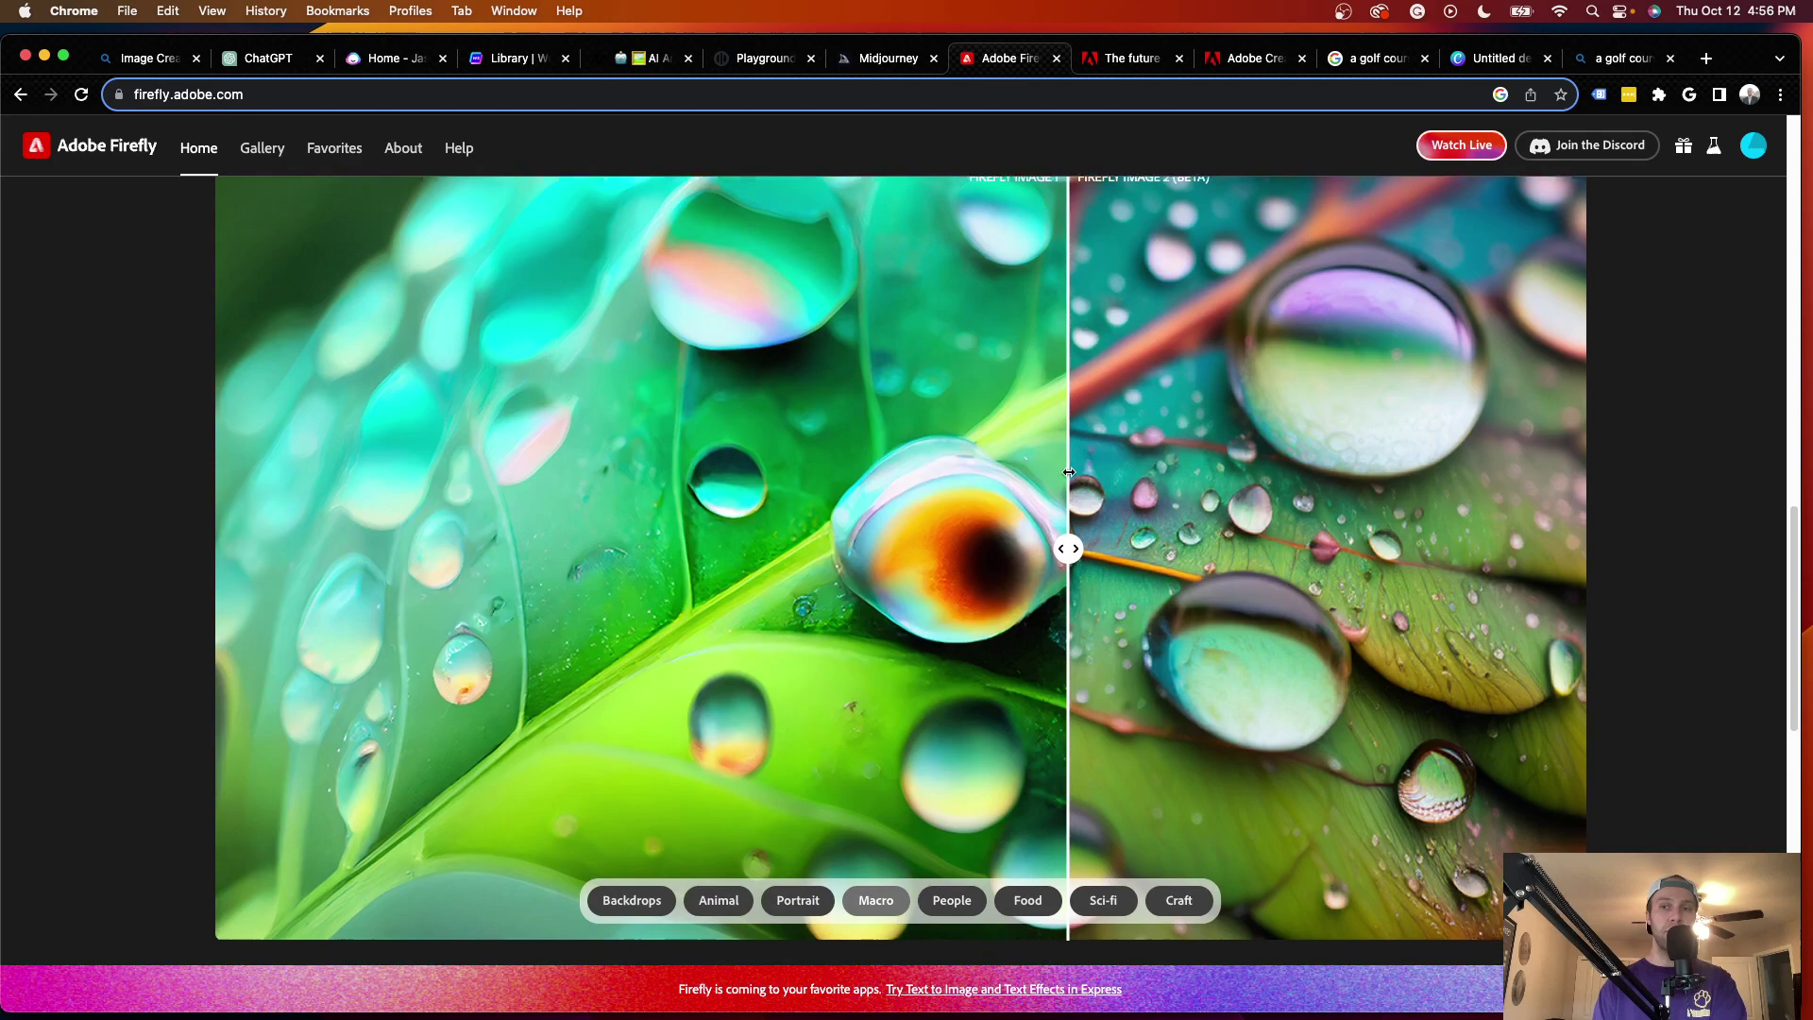
scroll(1096, 491, "down", 5)
scroll(1104, 434, "down", 4)
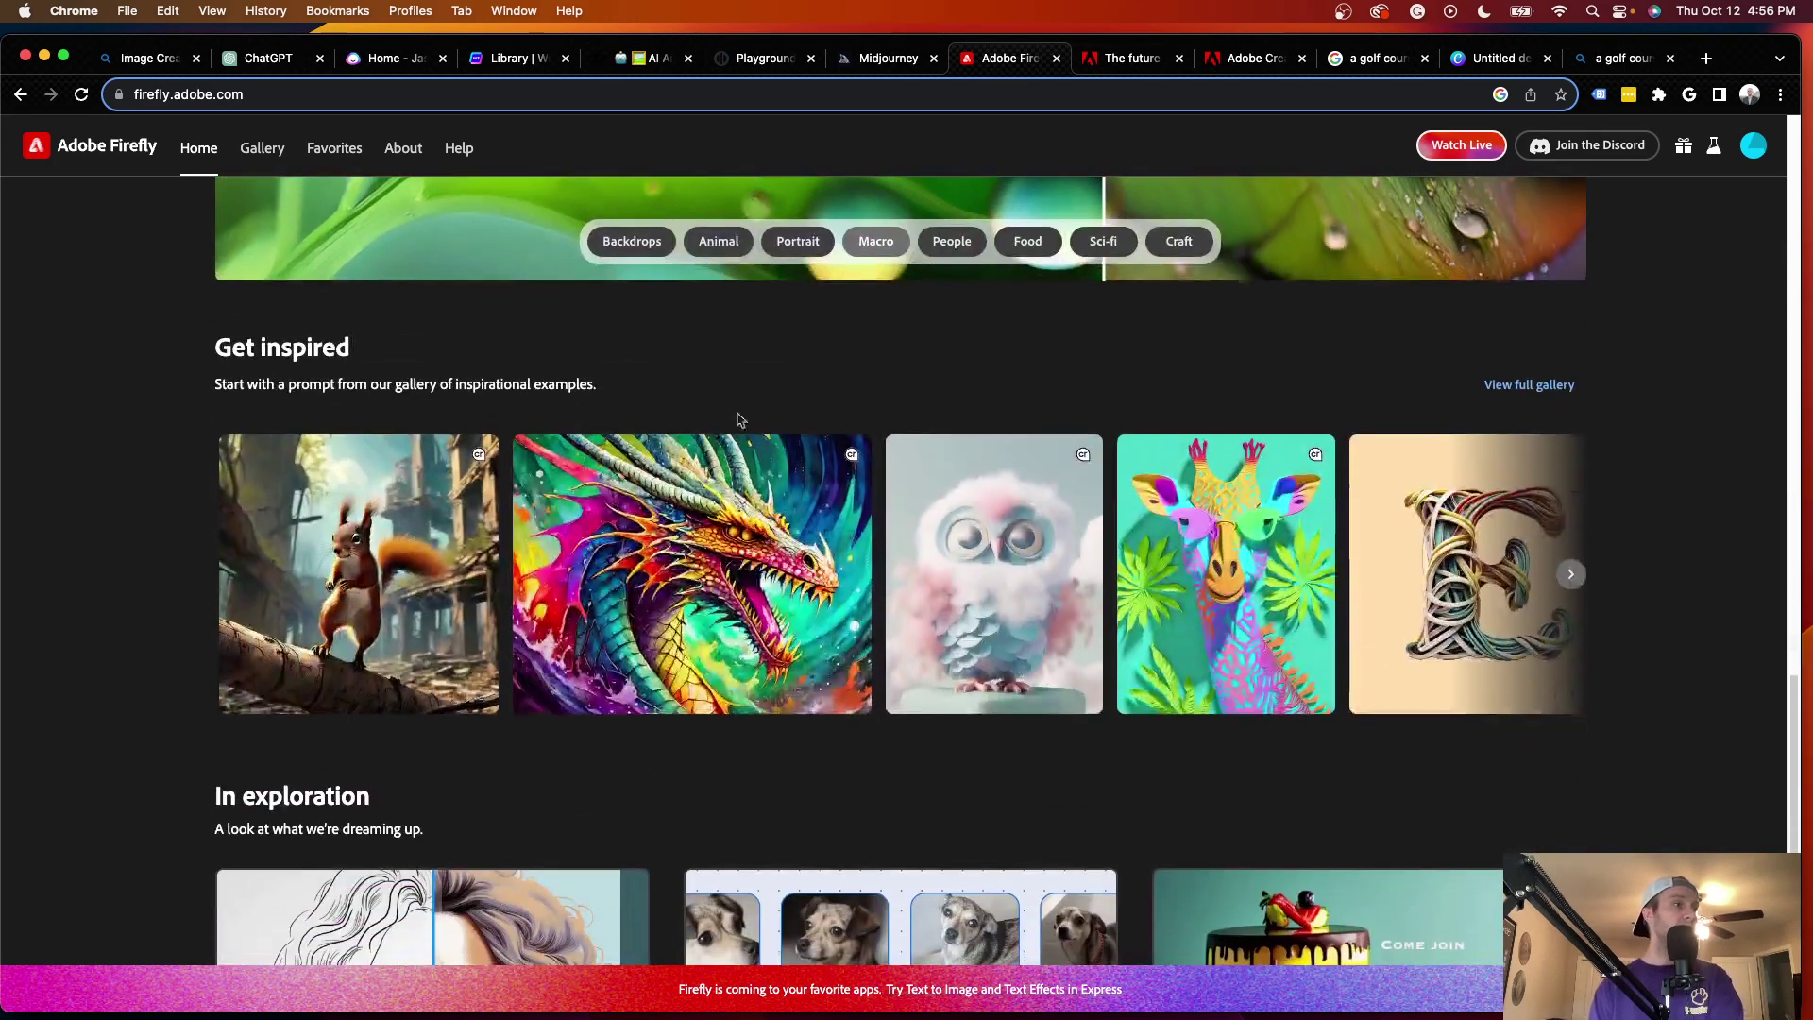
mouse_move(365, 533)
scroll(1187, 475, "down", 6)
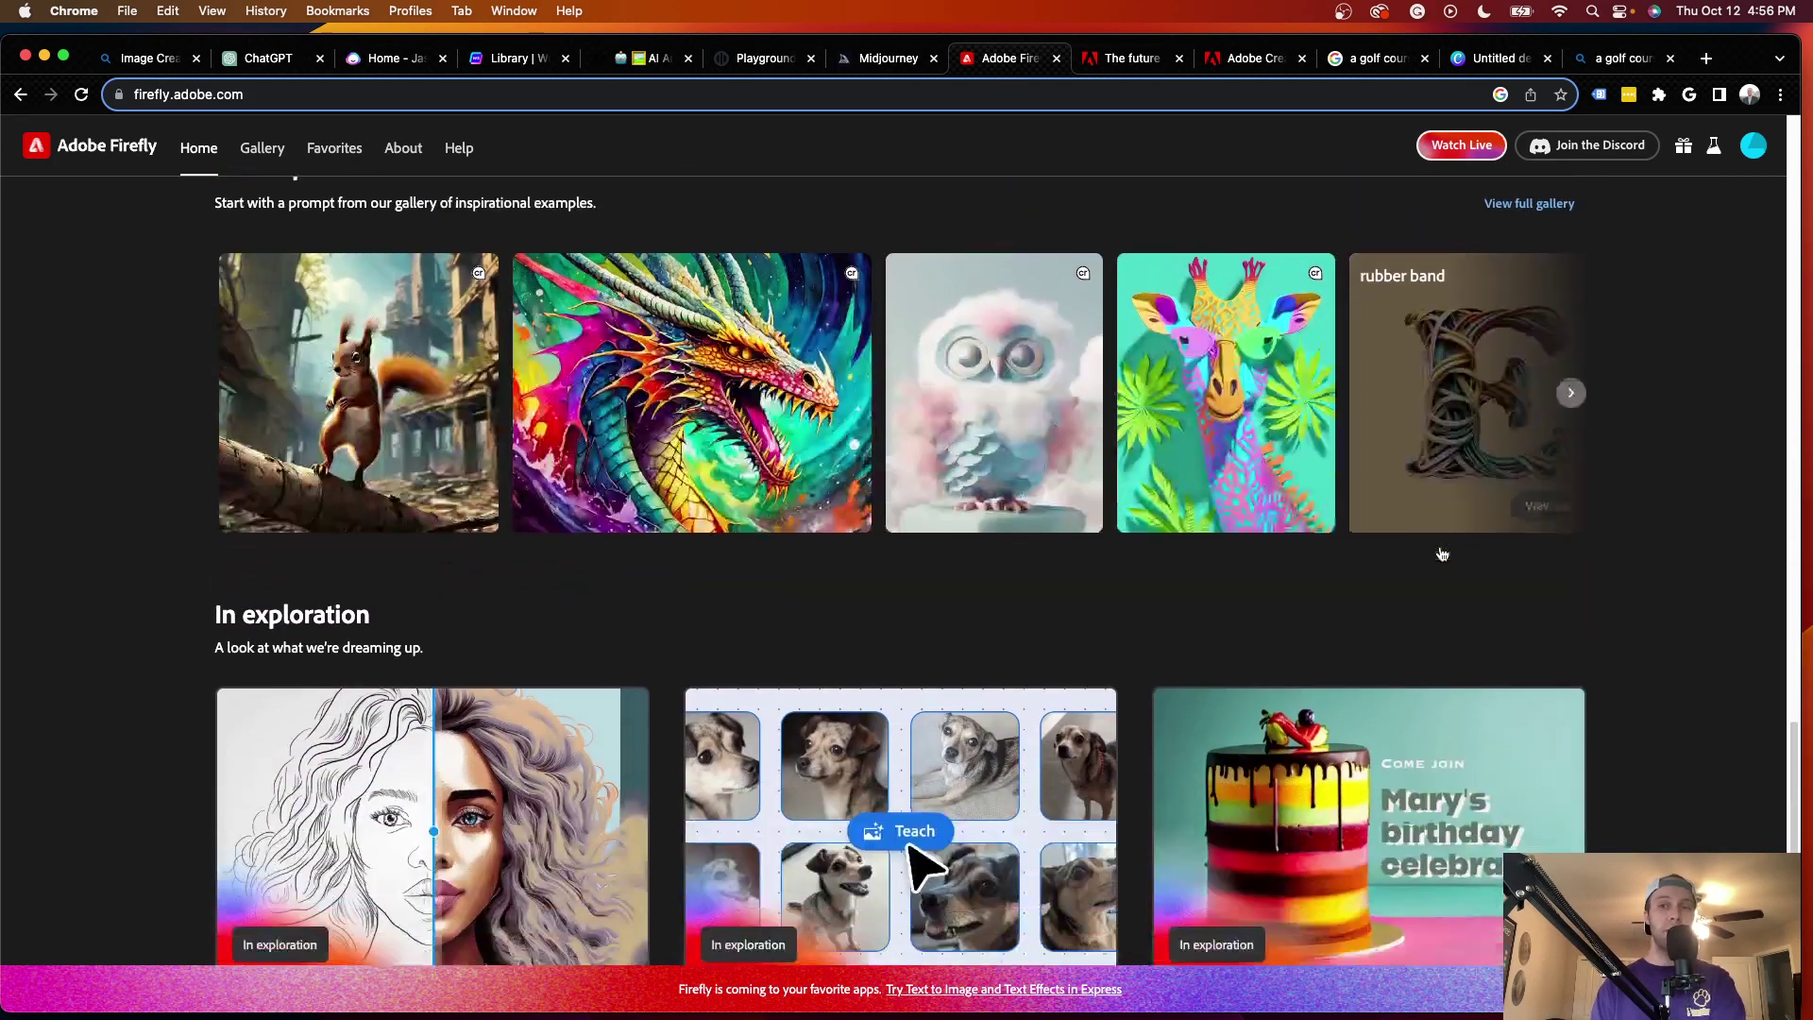
scroll(1187, 476, "up", 15)
scroll(1187, 475, "down", 10)
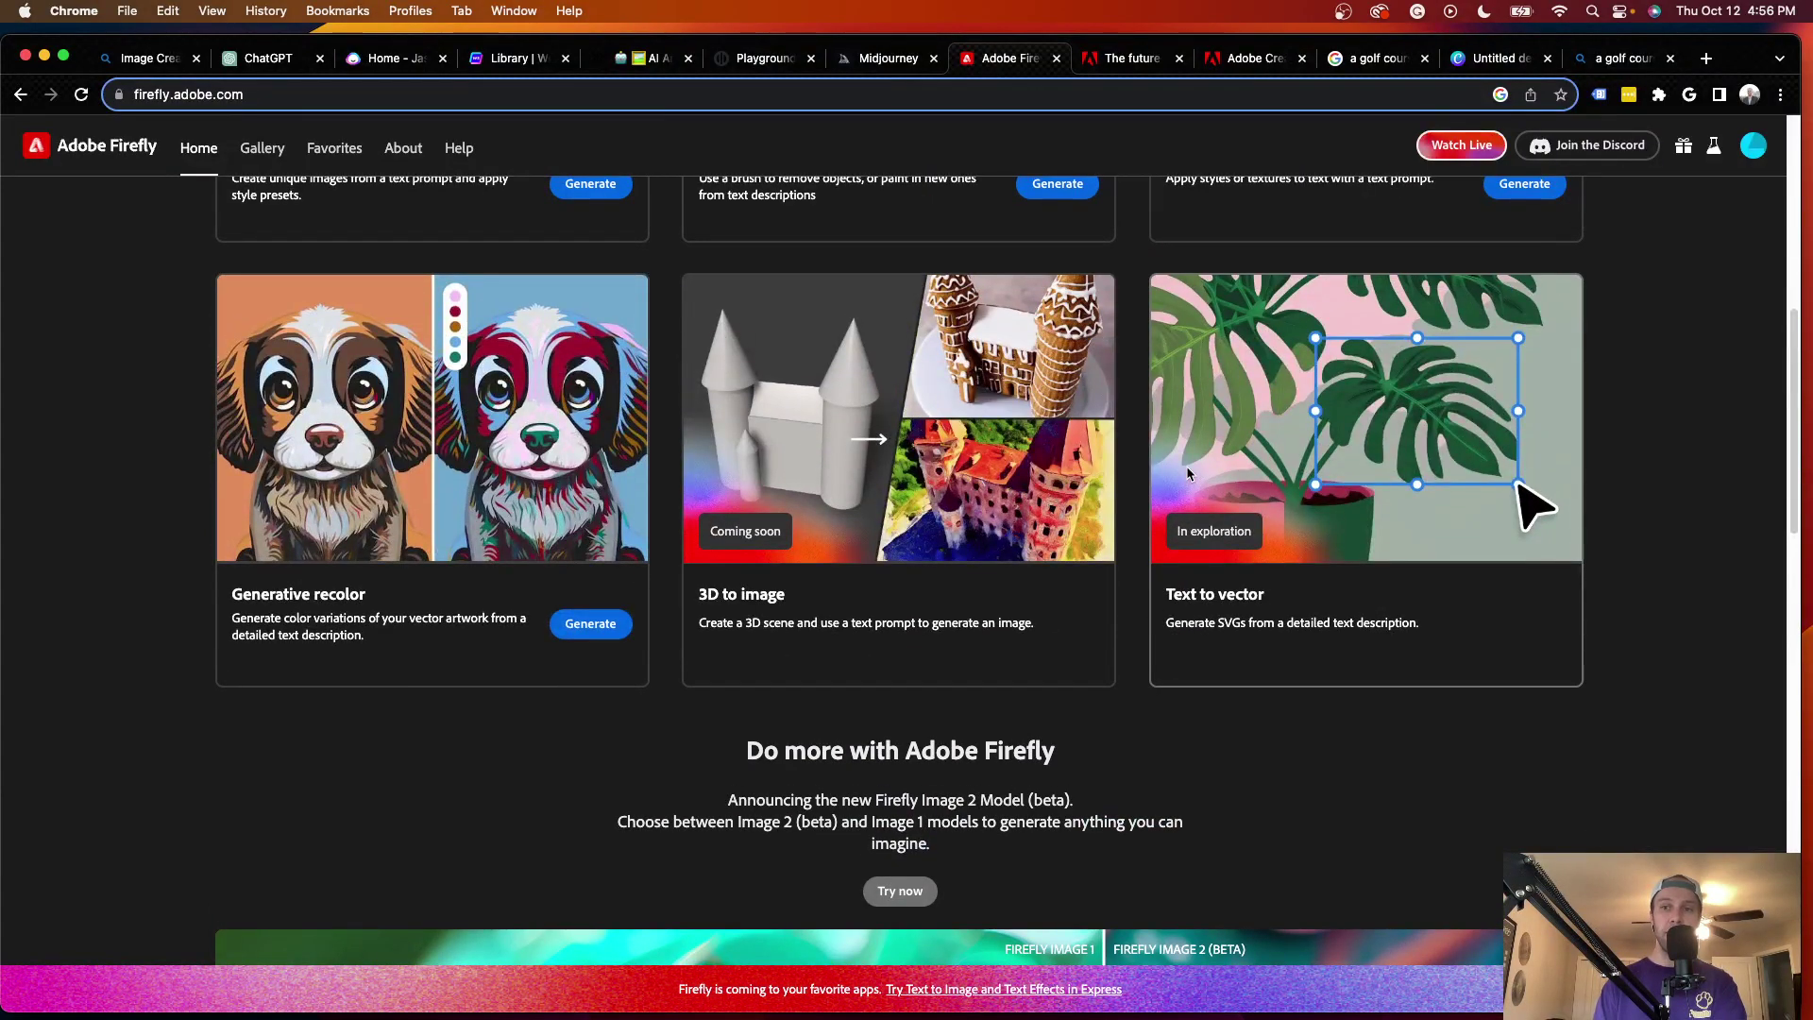
scroll(1187, 474, "up", 10)
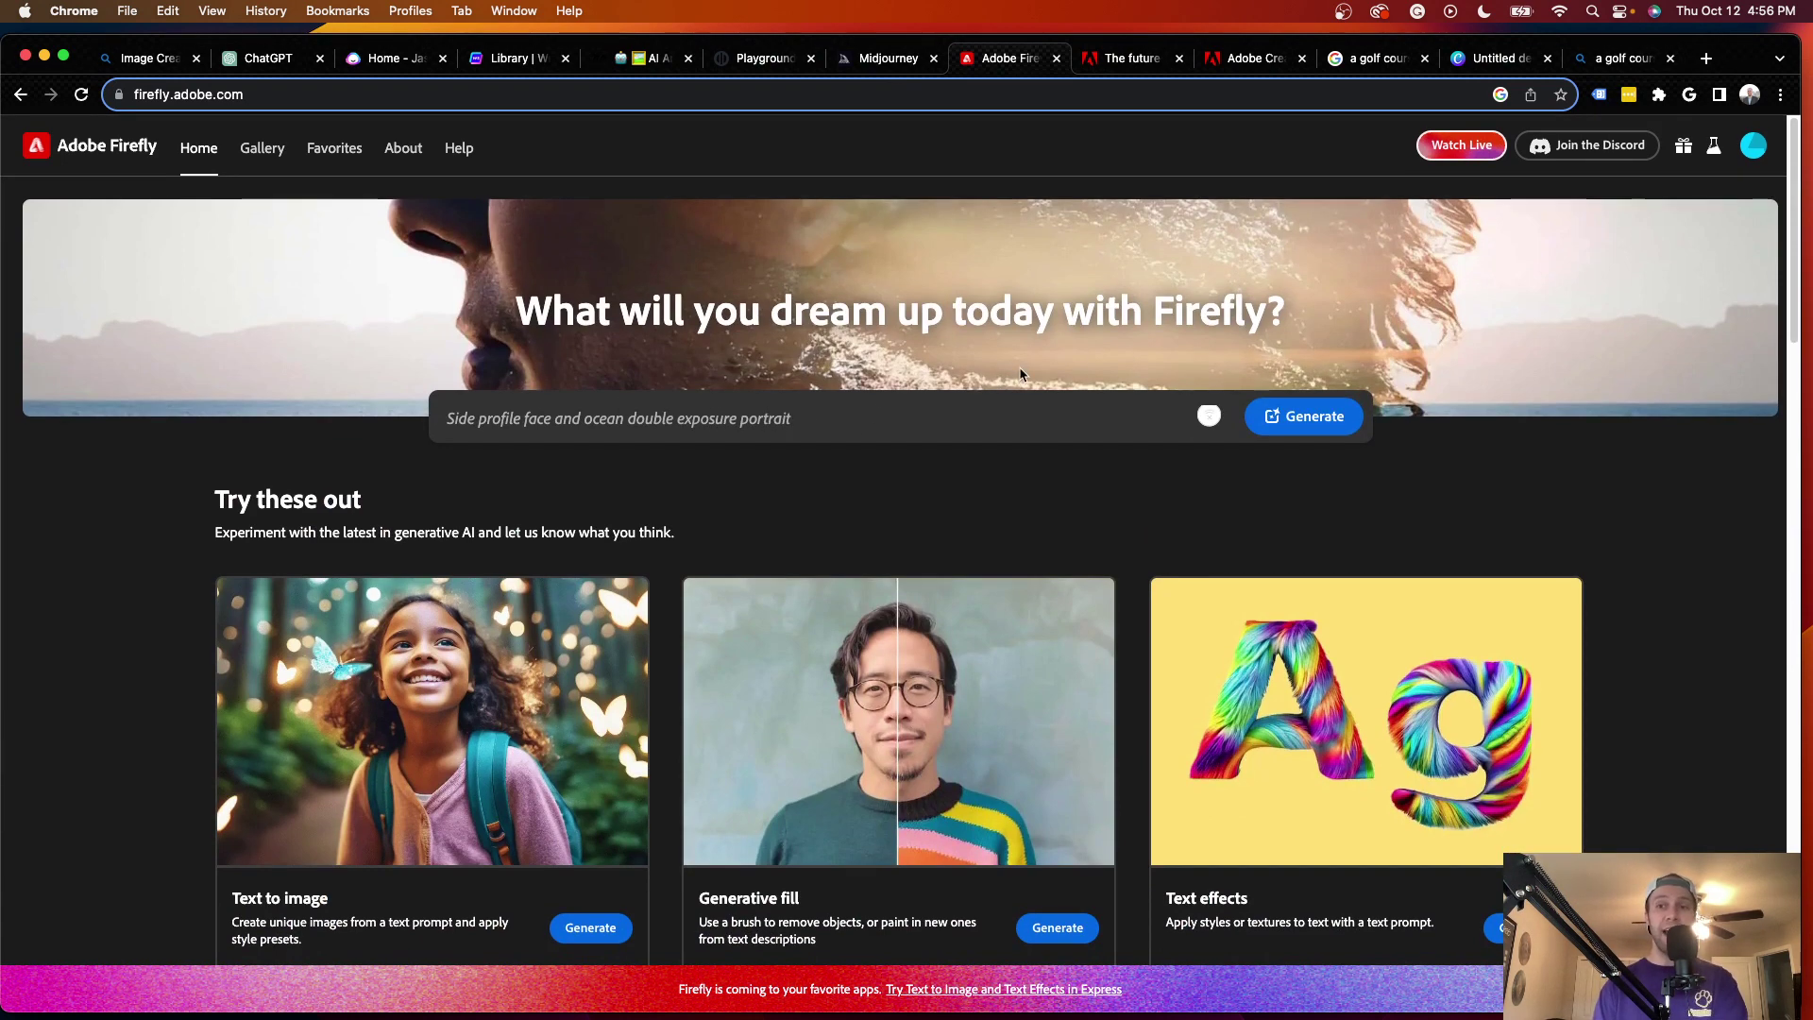
- Show the Firefly plan details from the Creative Cloud plans page: US$4.99/mo or US$49.99/yr
left_click(1261, 59)
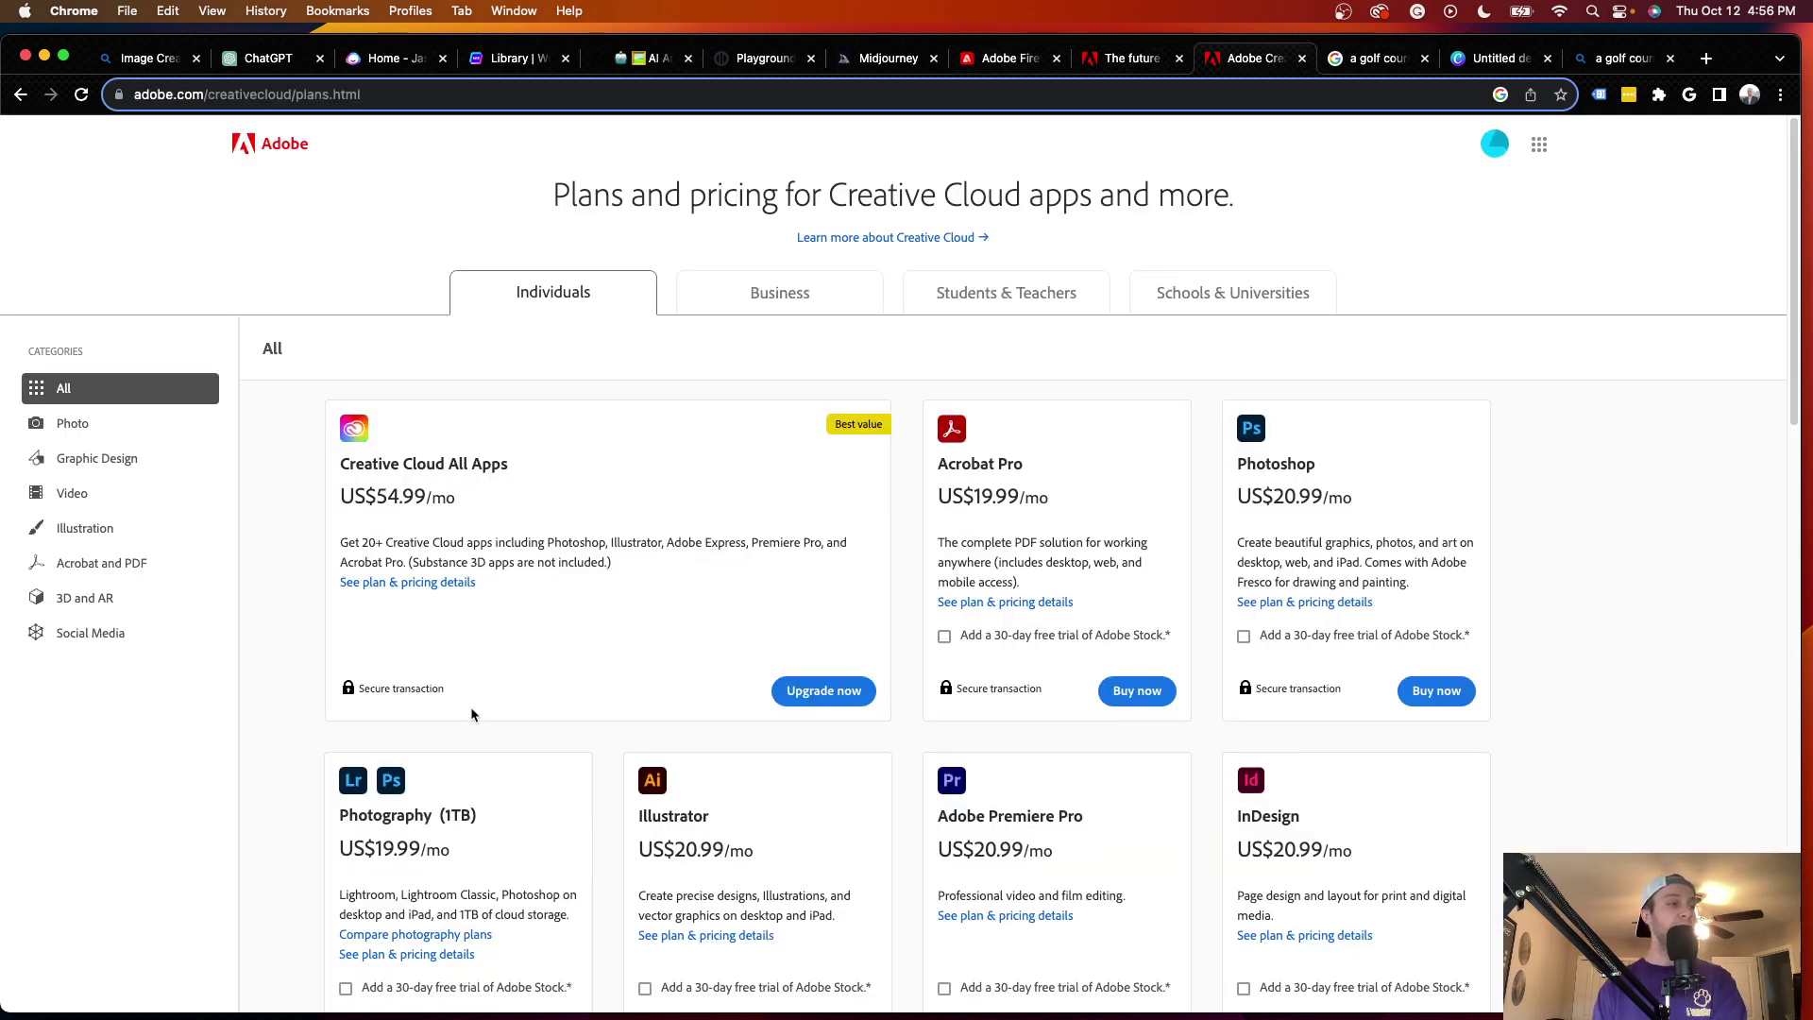
scroll(529, 670, "down", 3)
scroll(567, 585, "up", 3)
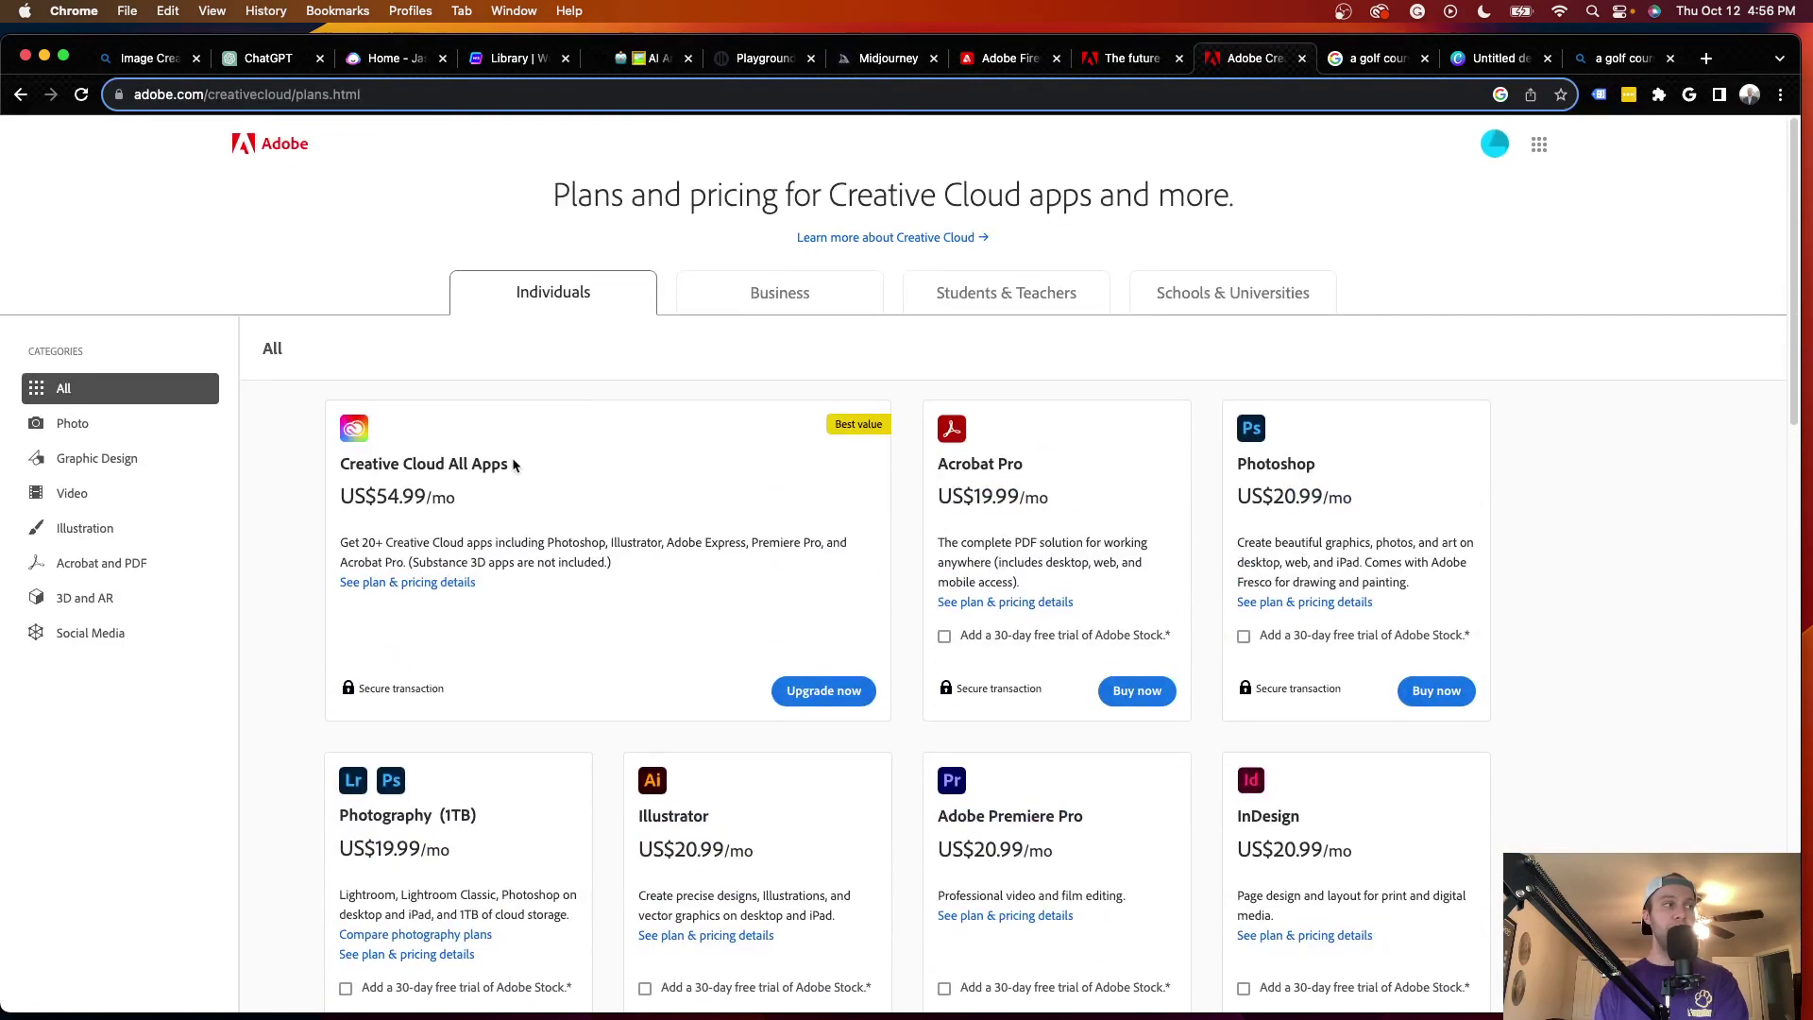
scroll(1228, 611, "down", 1)
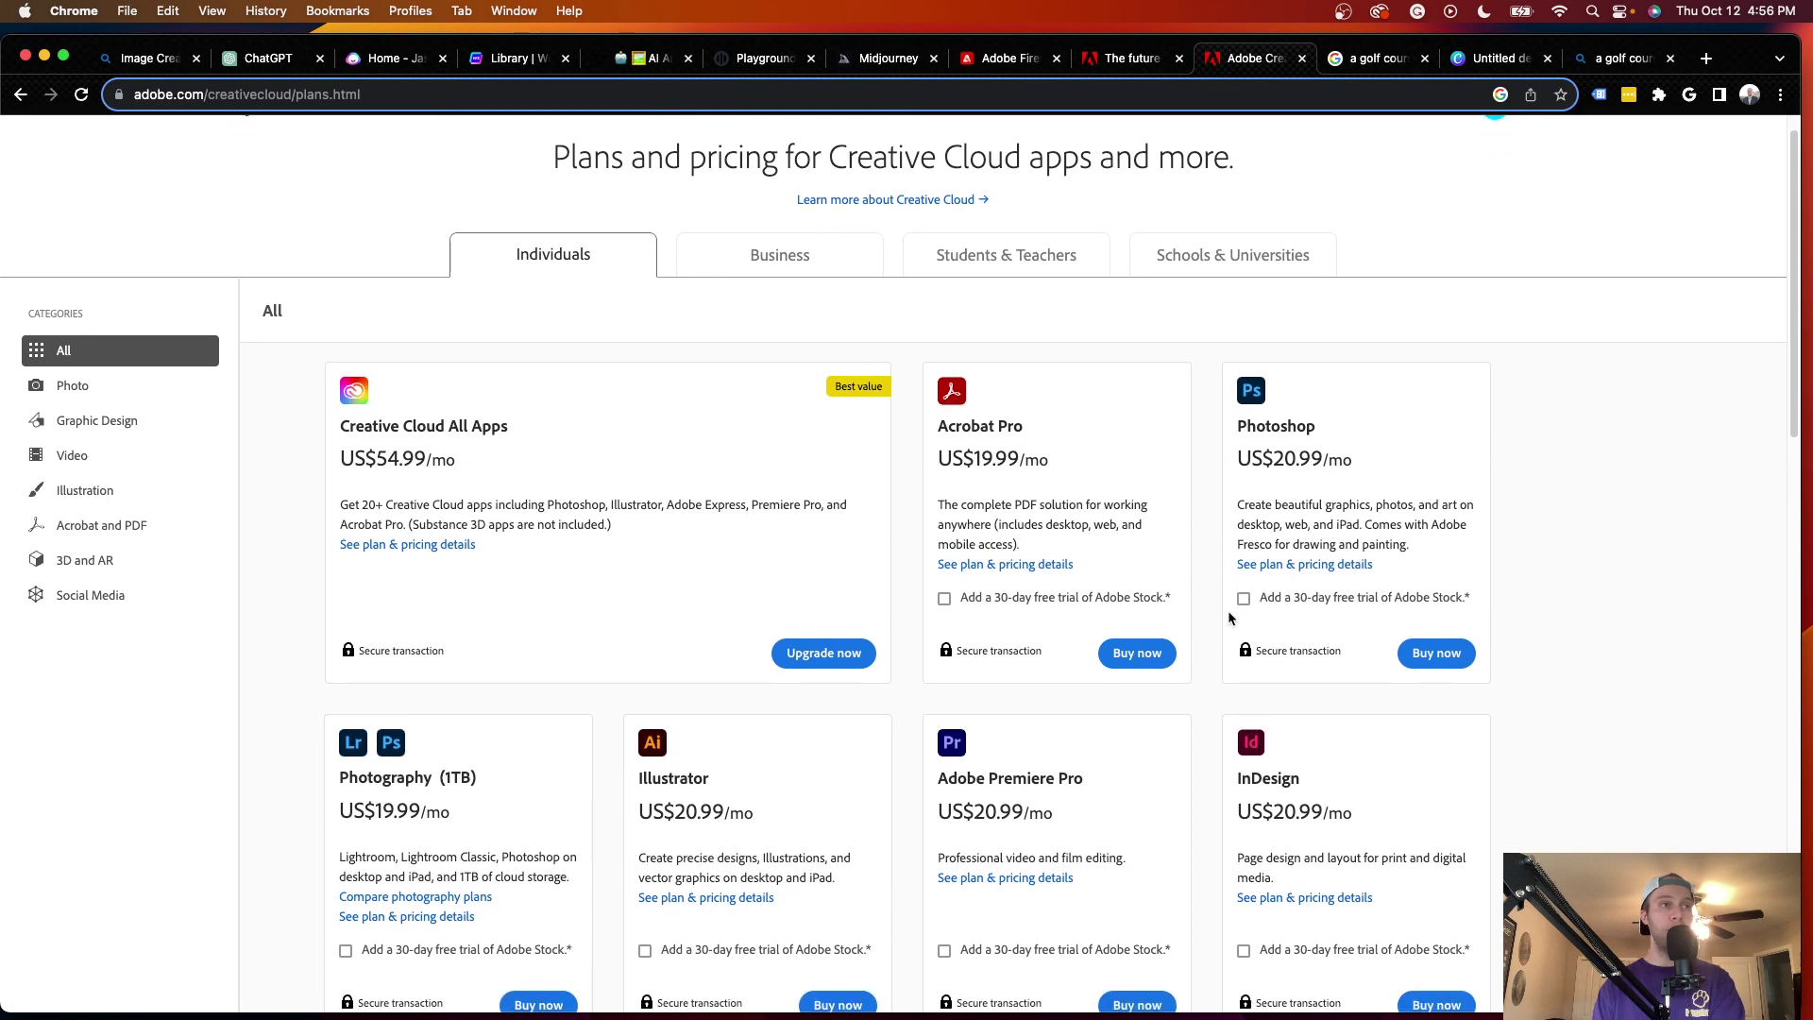
scroll(1266, 566, "up", 1)
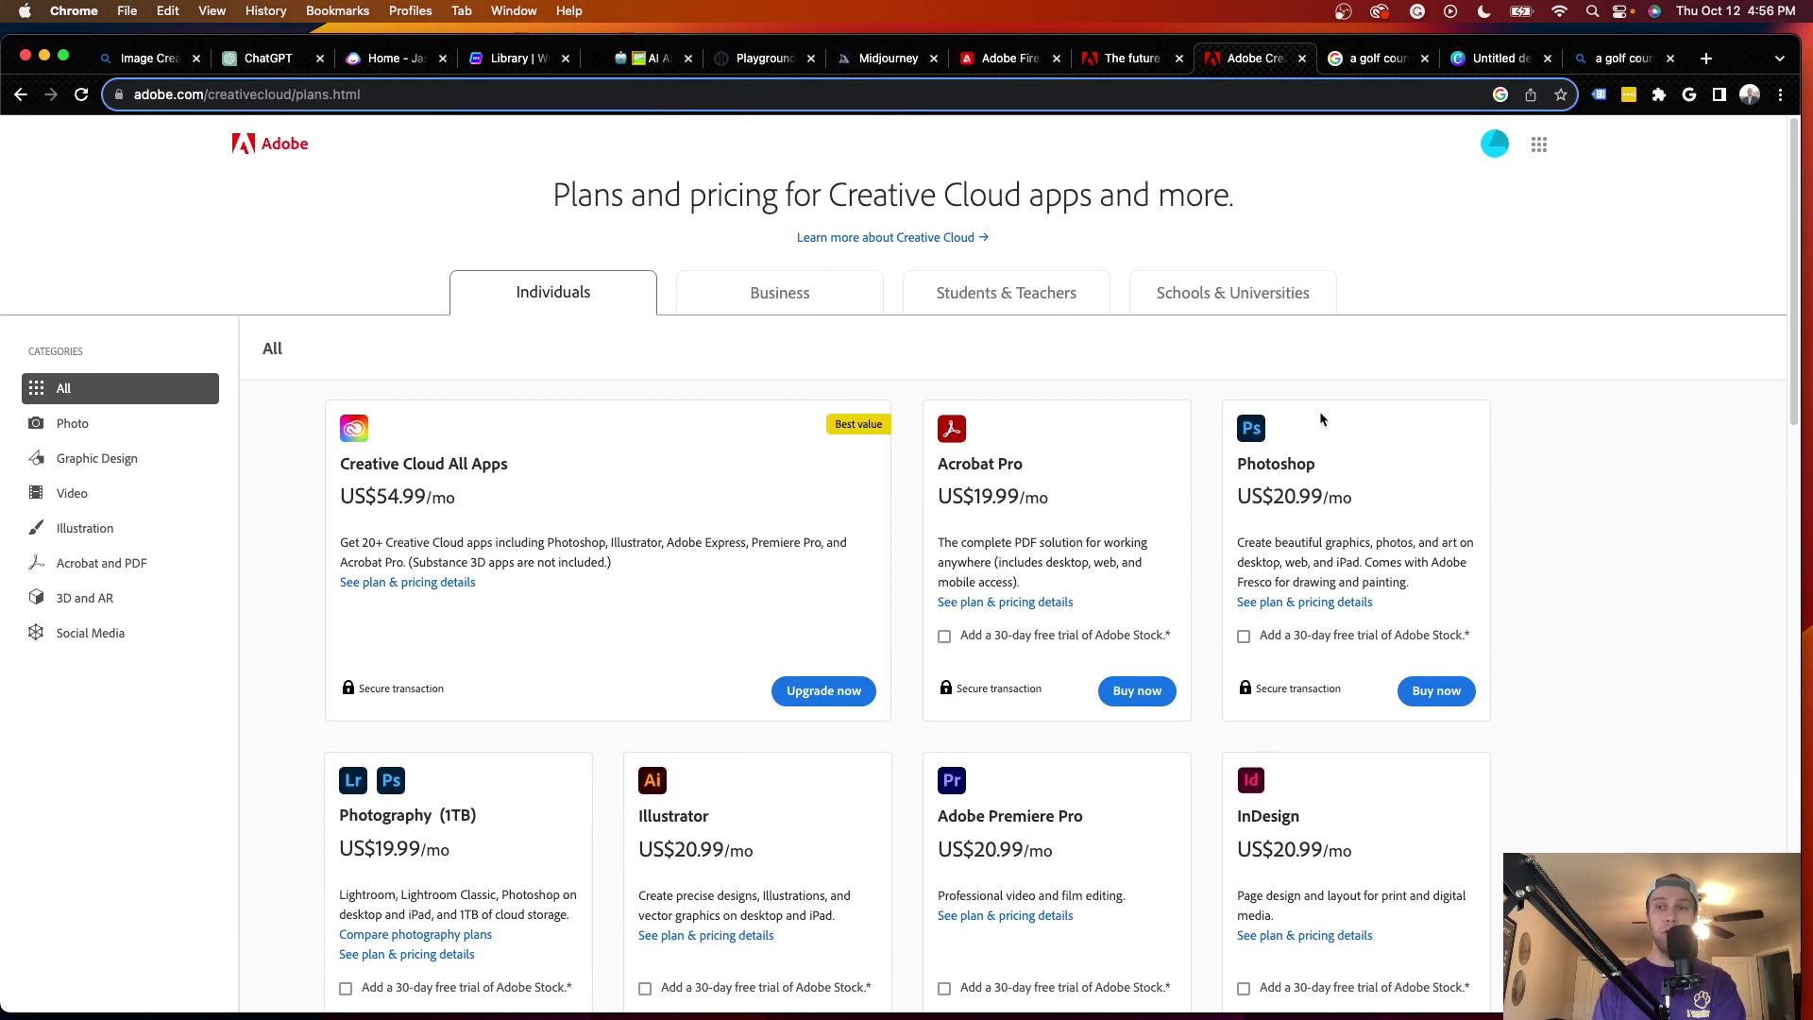
scroll(1320, 416, "down", 8)
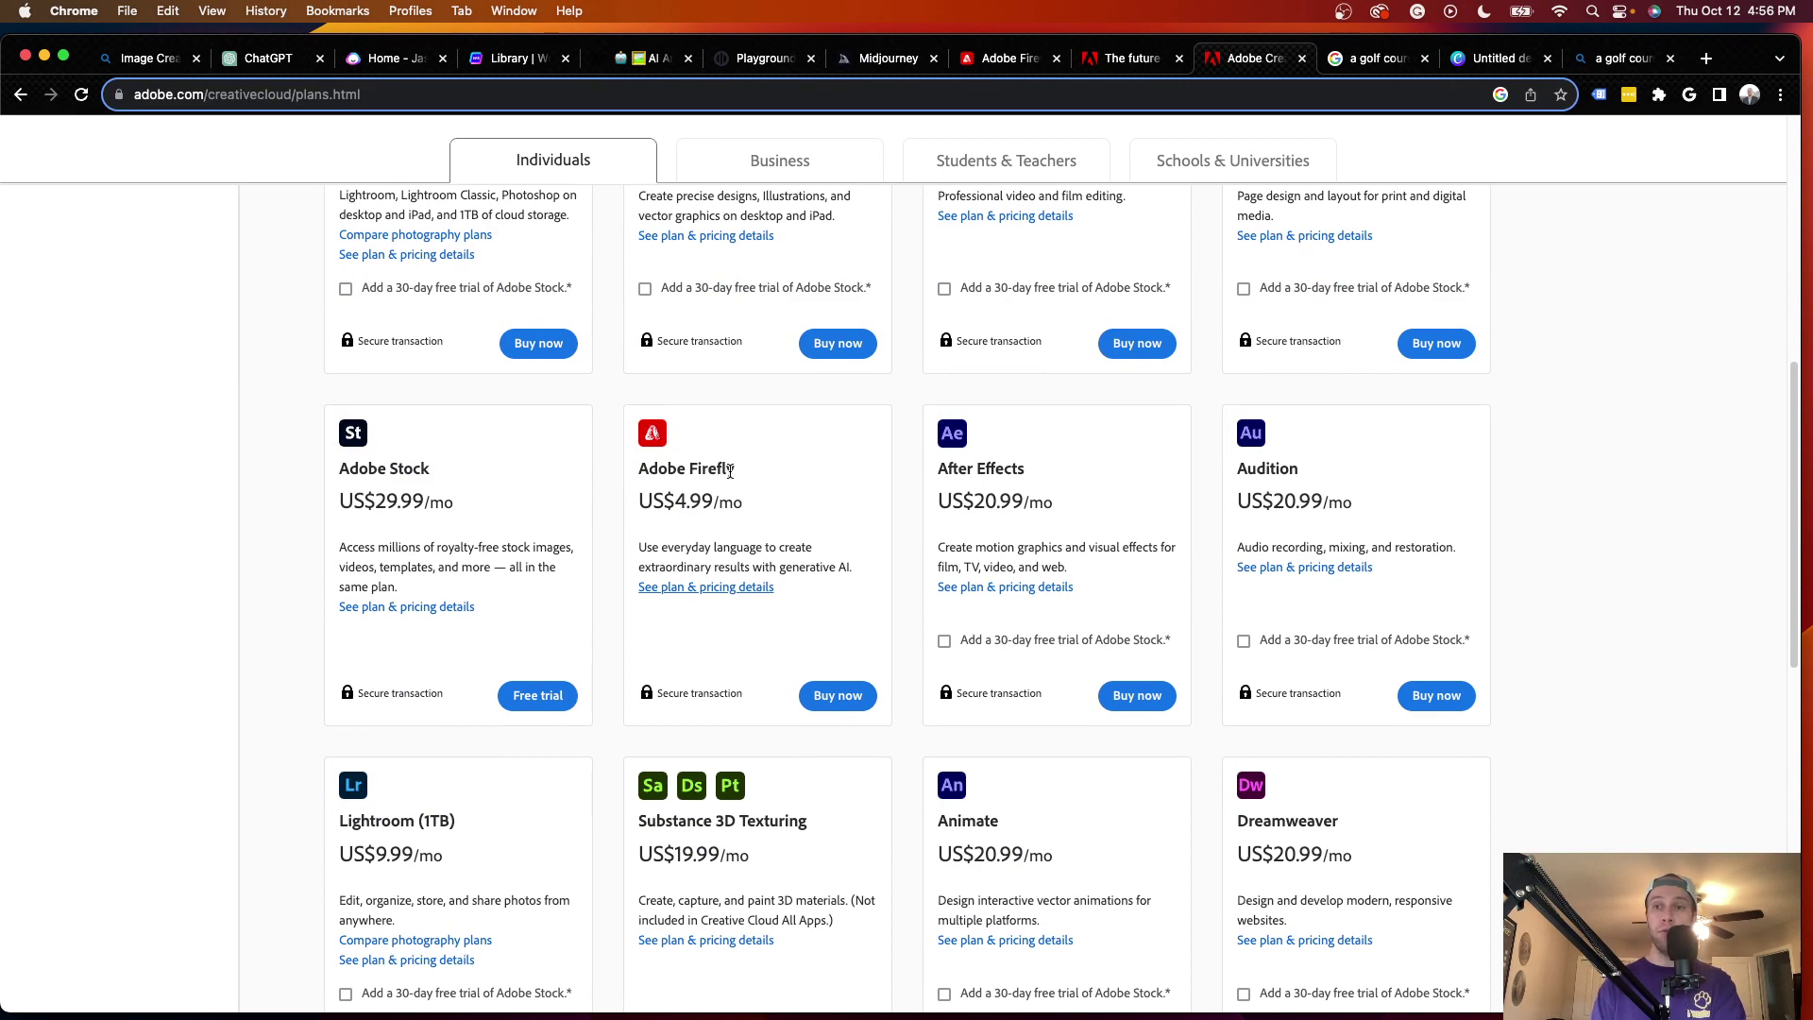
left_click(715, 590)
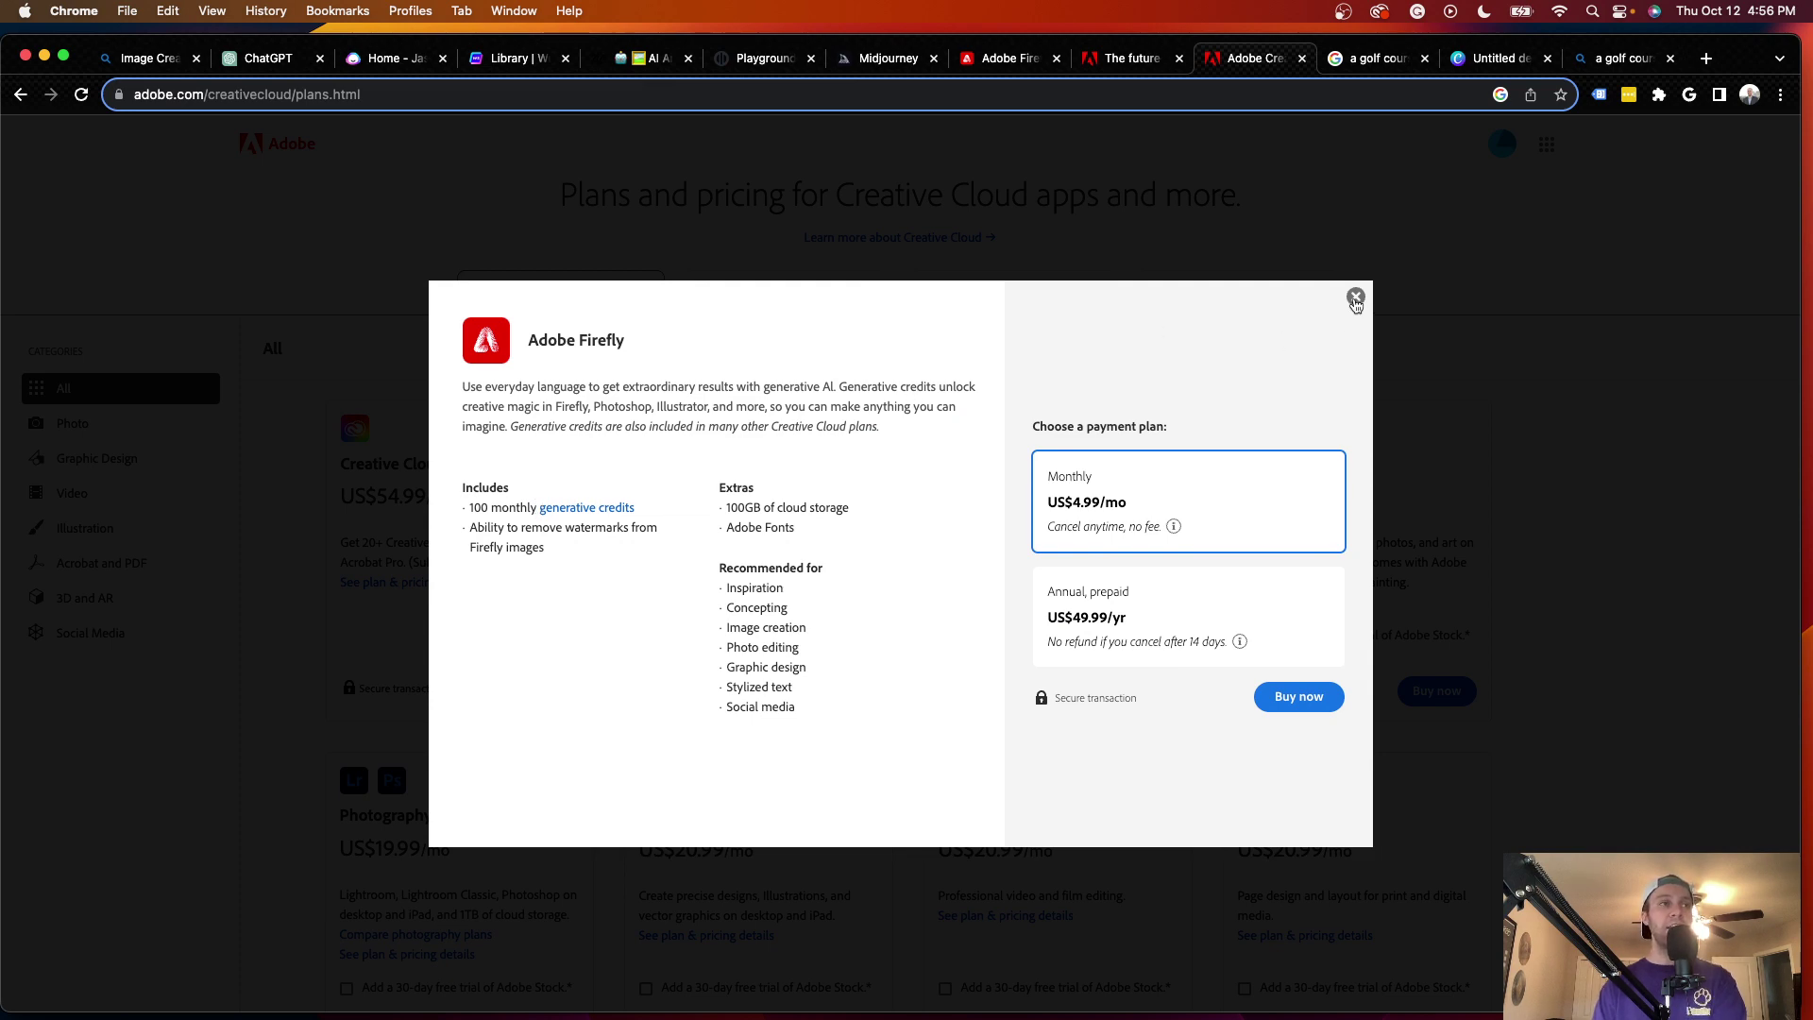
- Dismiss the Firefly pricing modal, return to the page top, and move to midjourney.com
left_click(1355, 299)
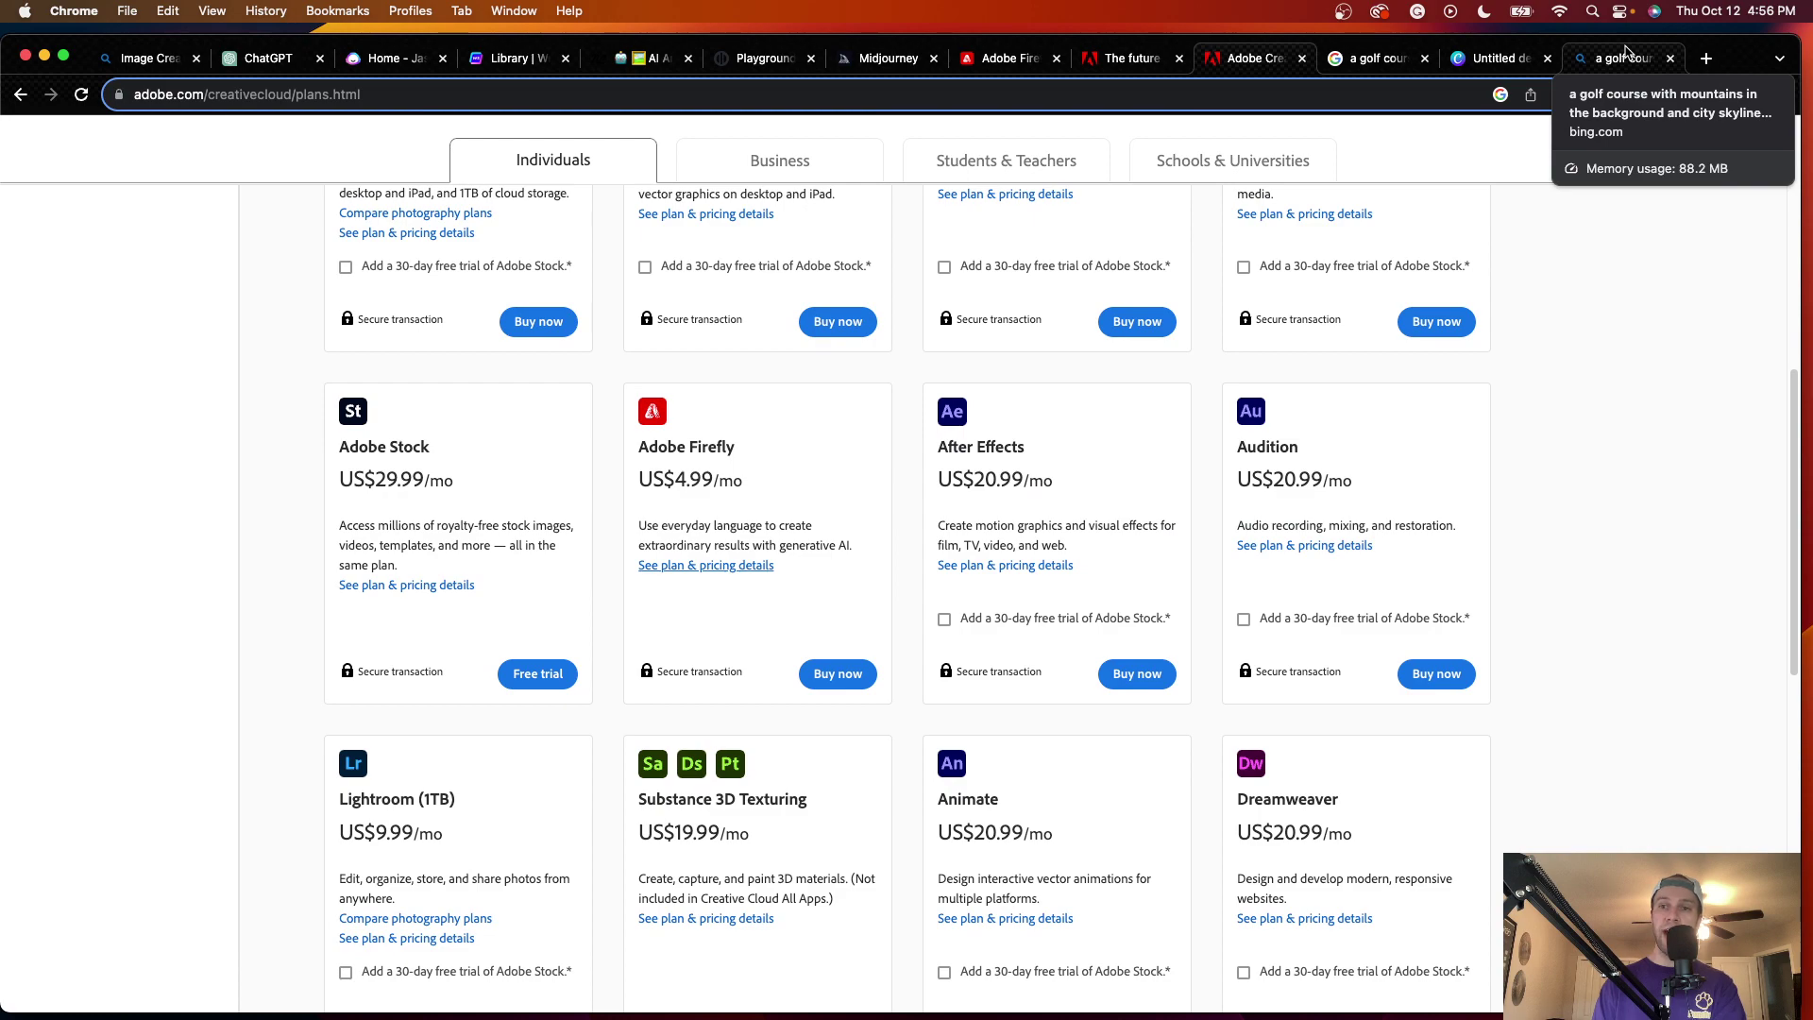
scroll(797, 356, "up", 10)
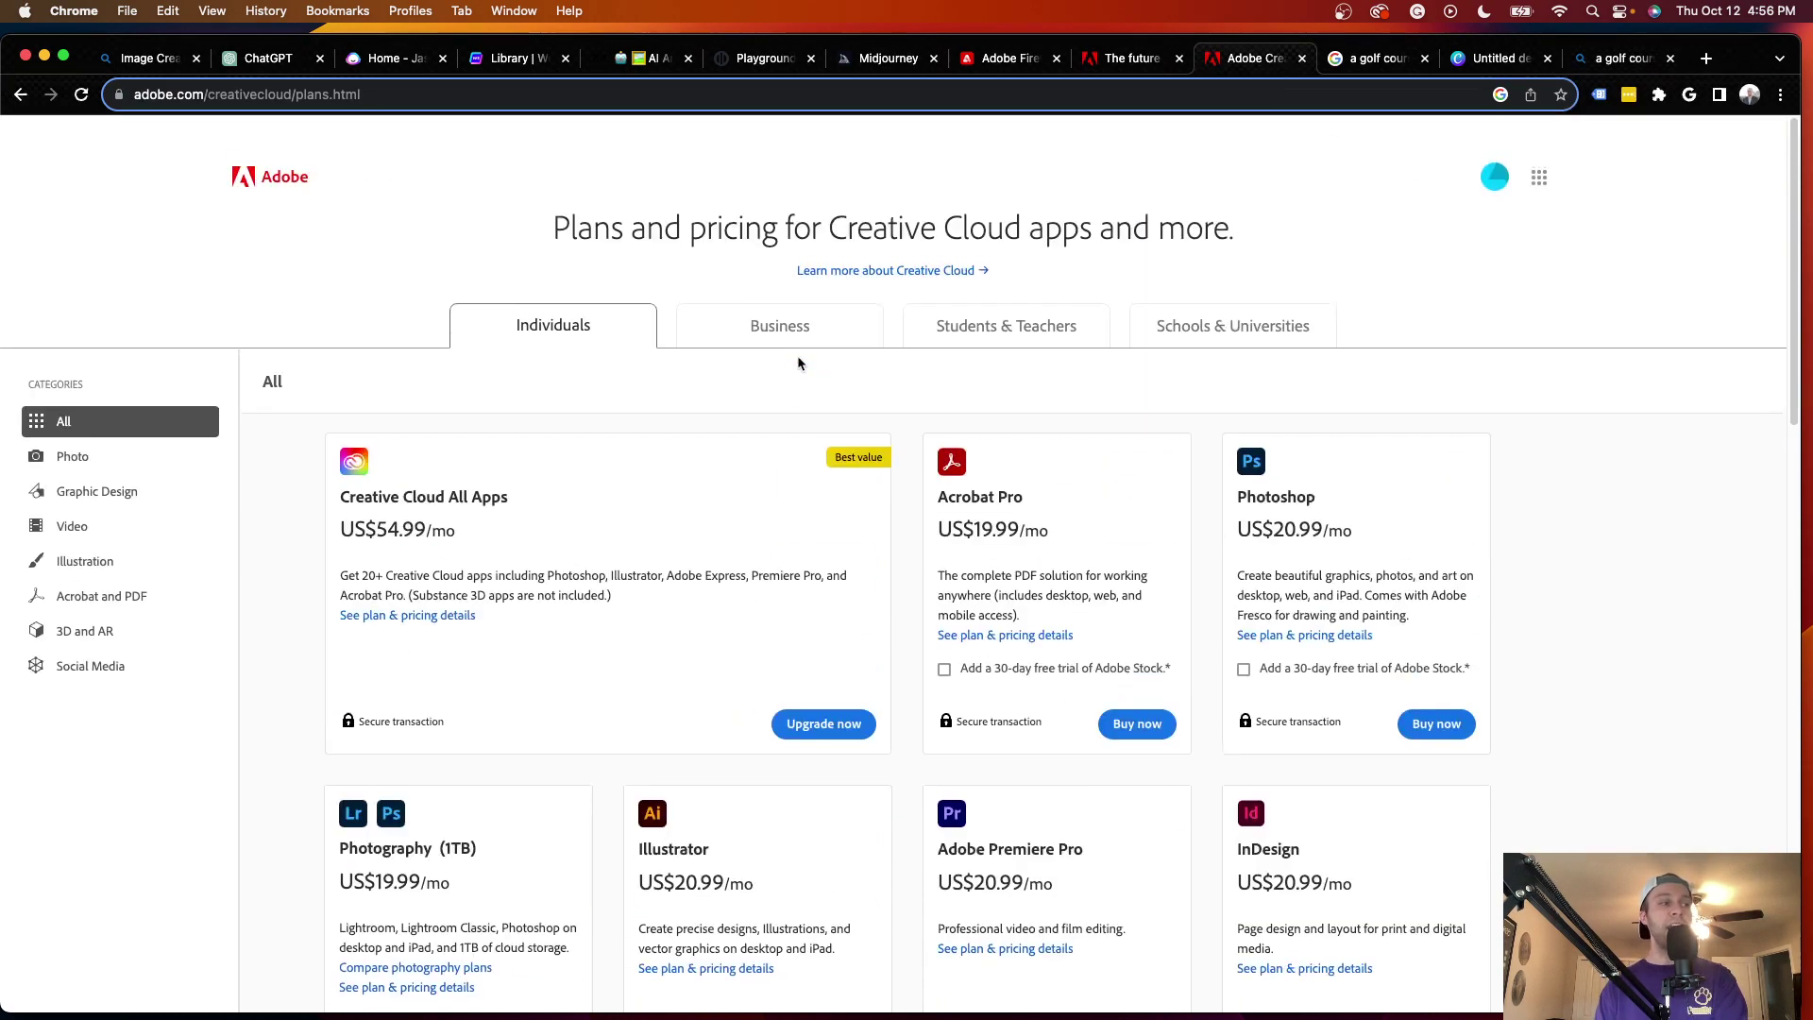
left_click(883, 57)
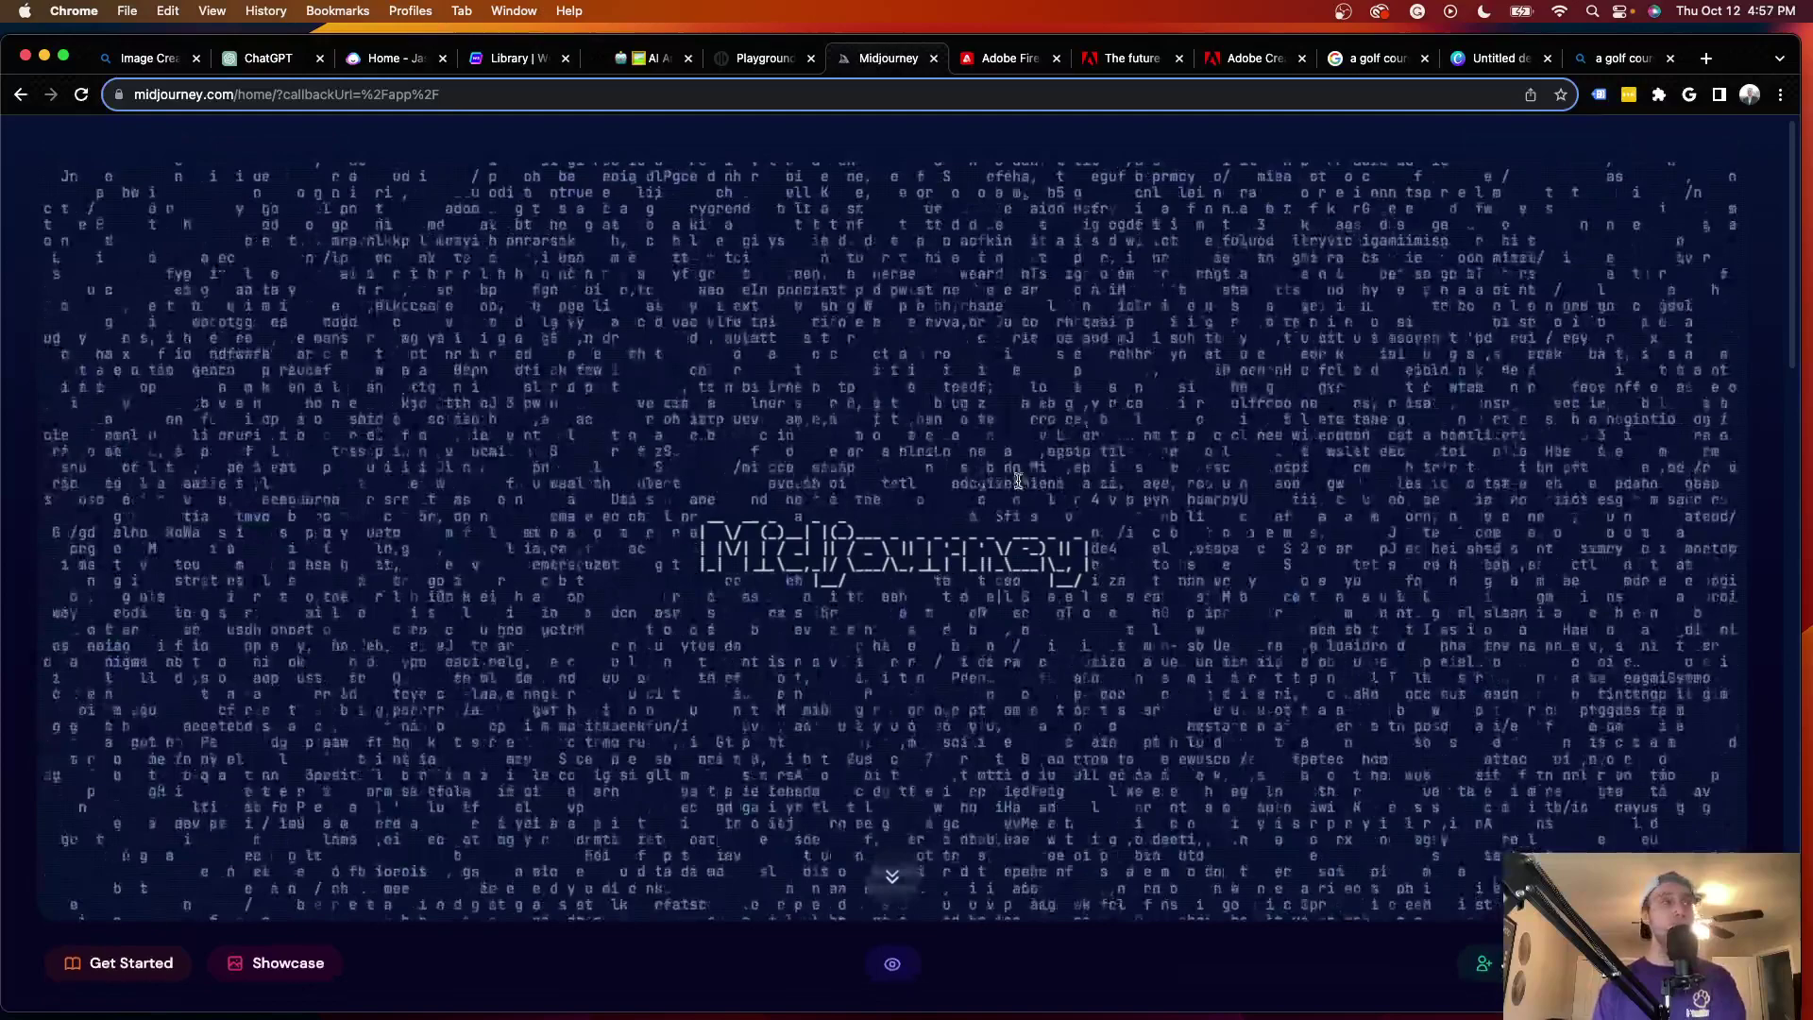
- Replace the prompt with 'a golf course with mountains in the background and city skyline' and generate images
left_click(992, 61)
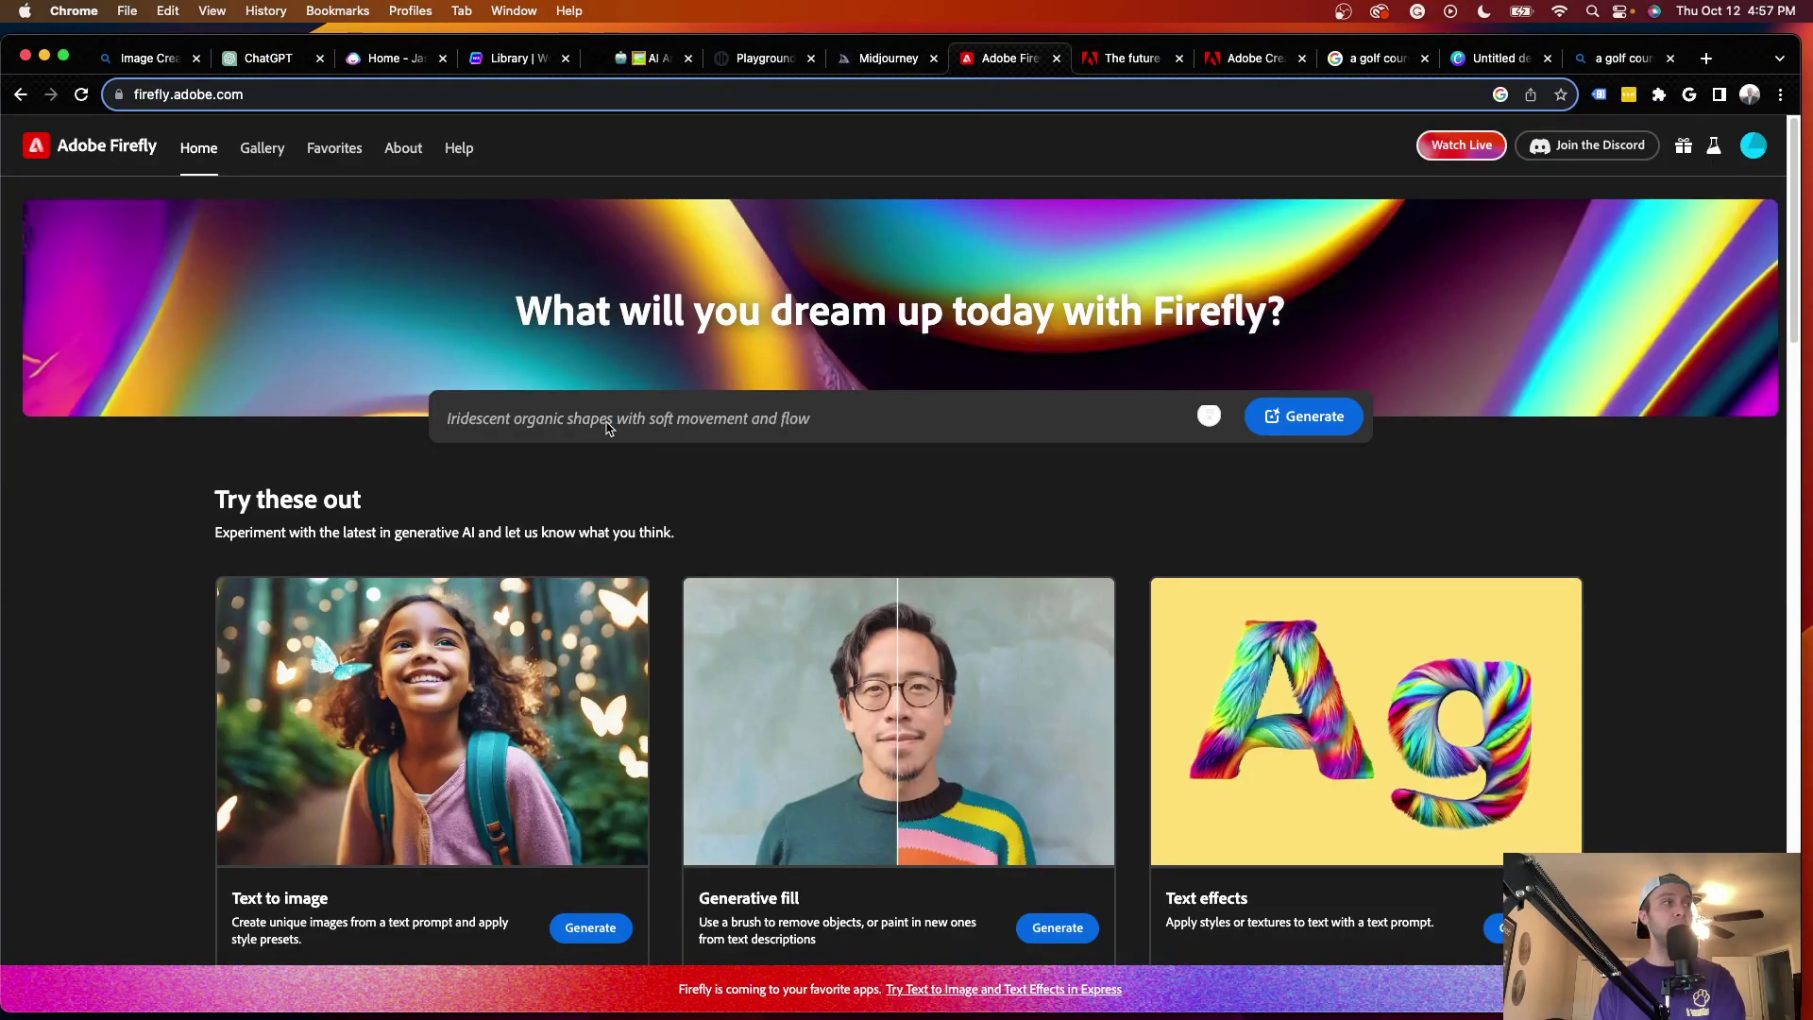
triple_click(665, 418)
type("a golf course with mountains in the background and city skyline")
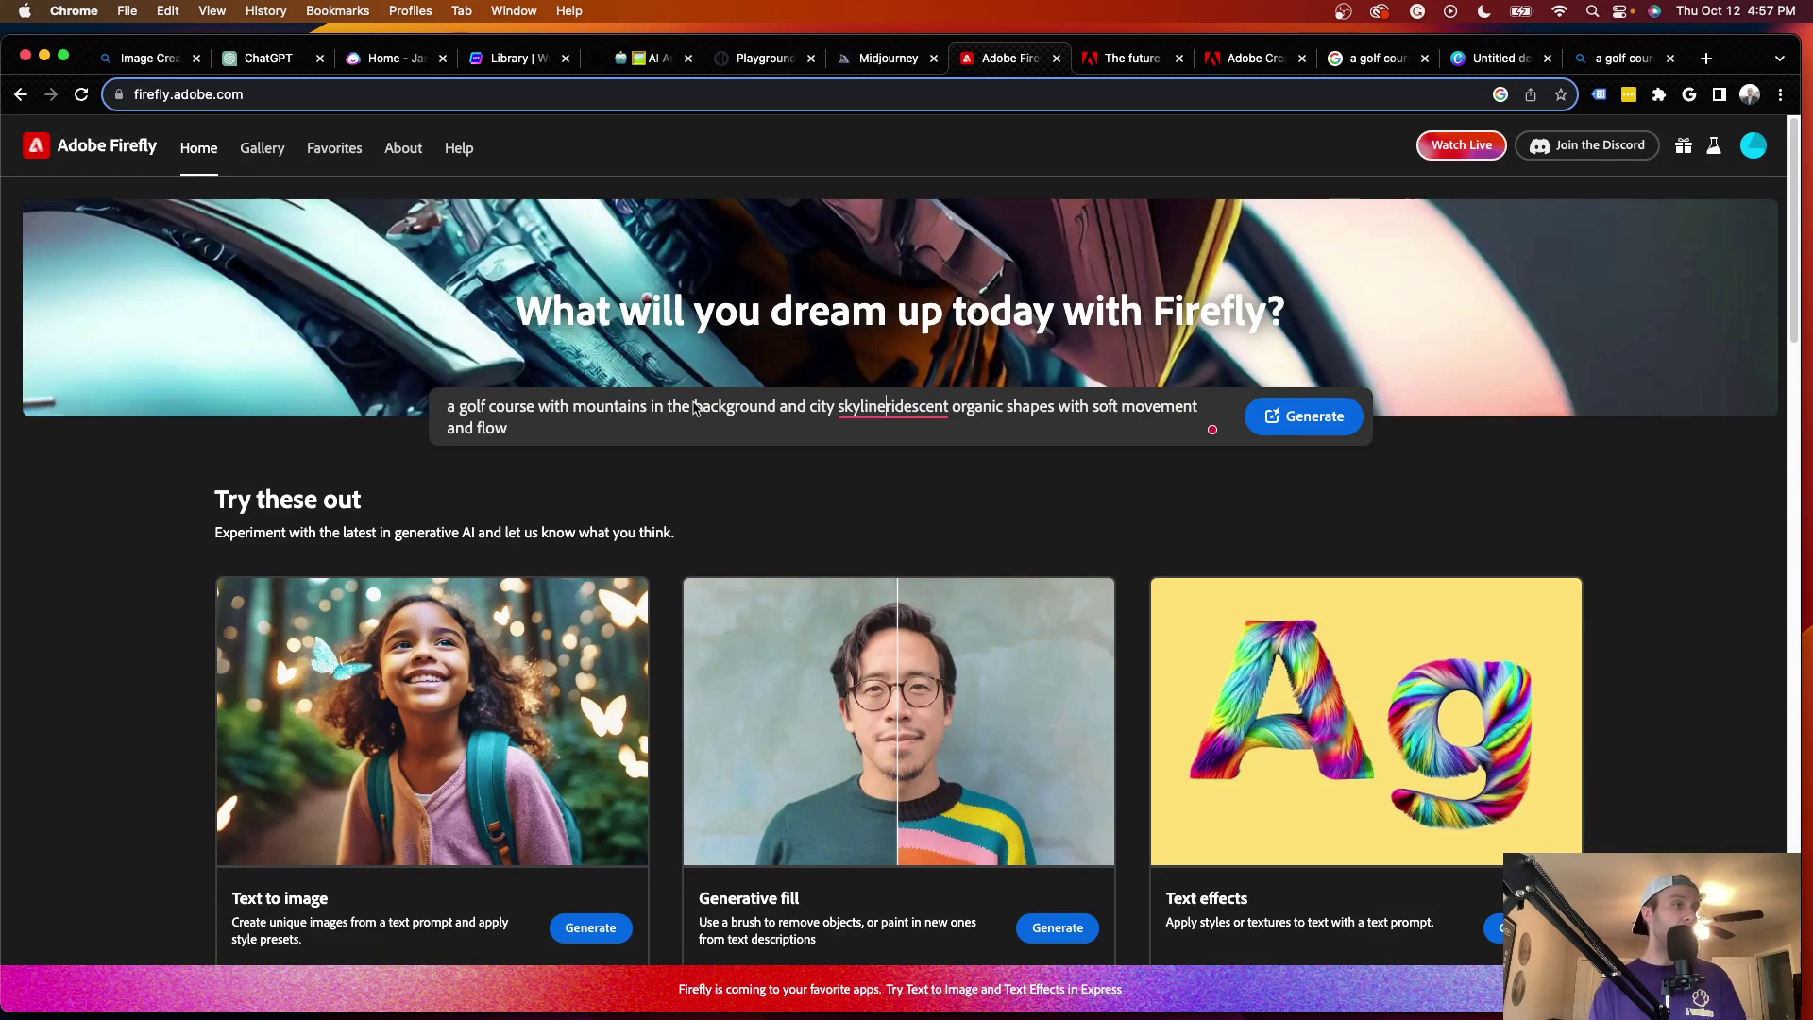
left_click(877, 414)
key("super+shift+Down")
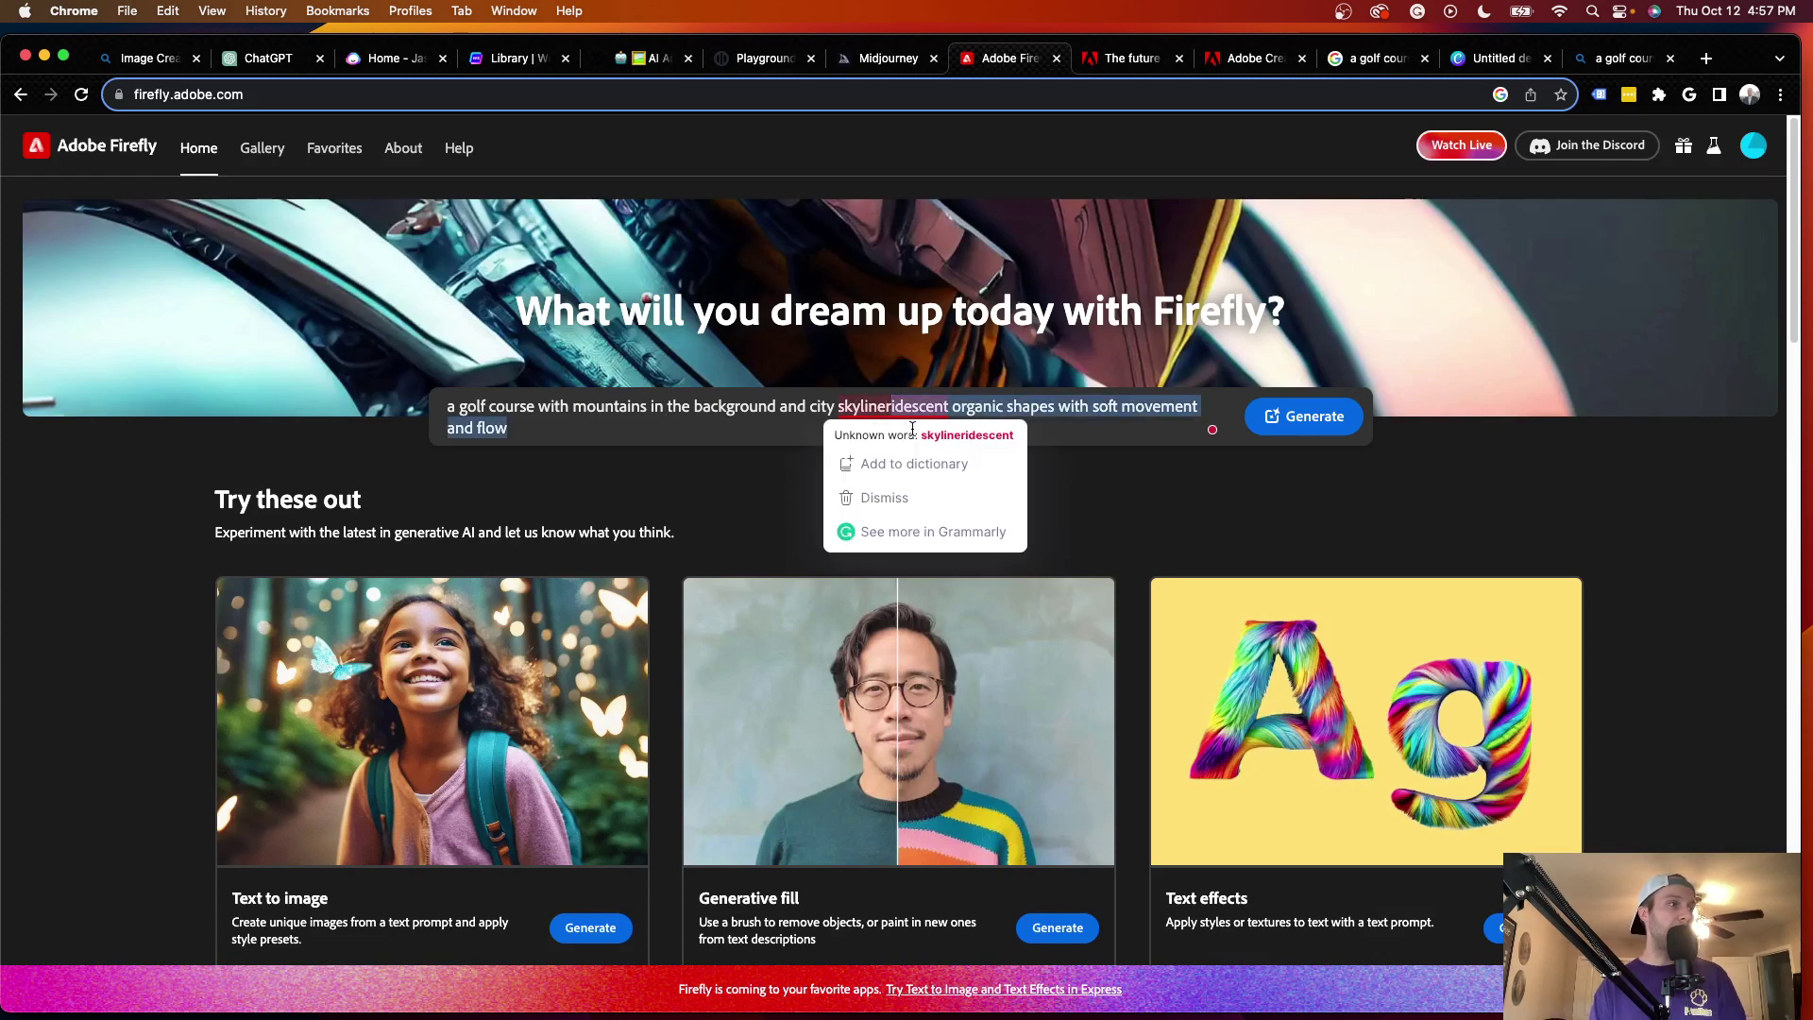
key("BackSpace")
left_click(1318, 425)
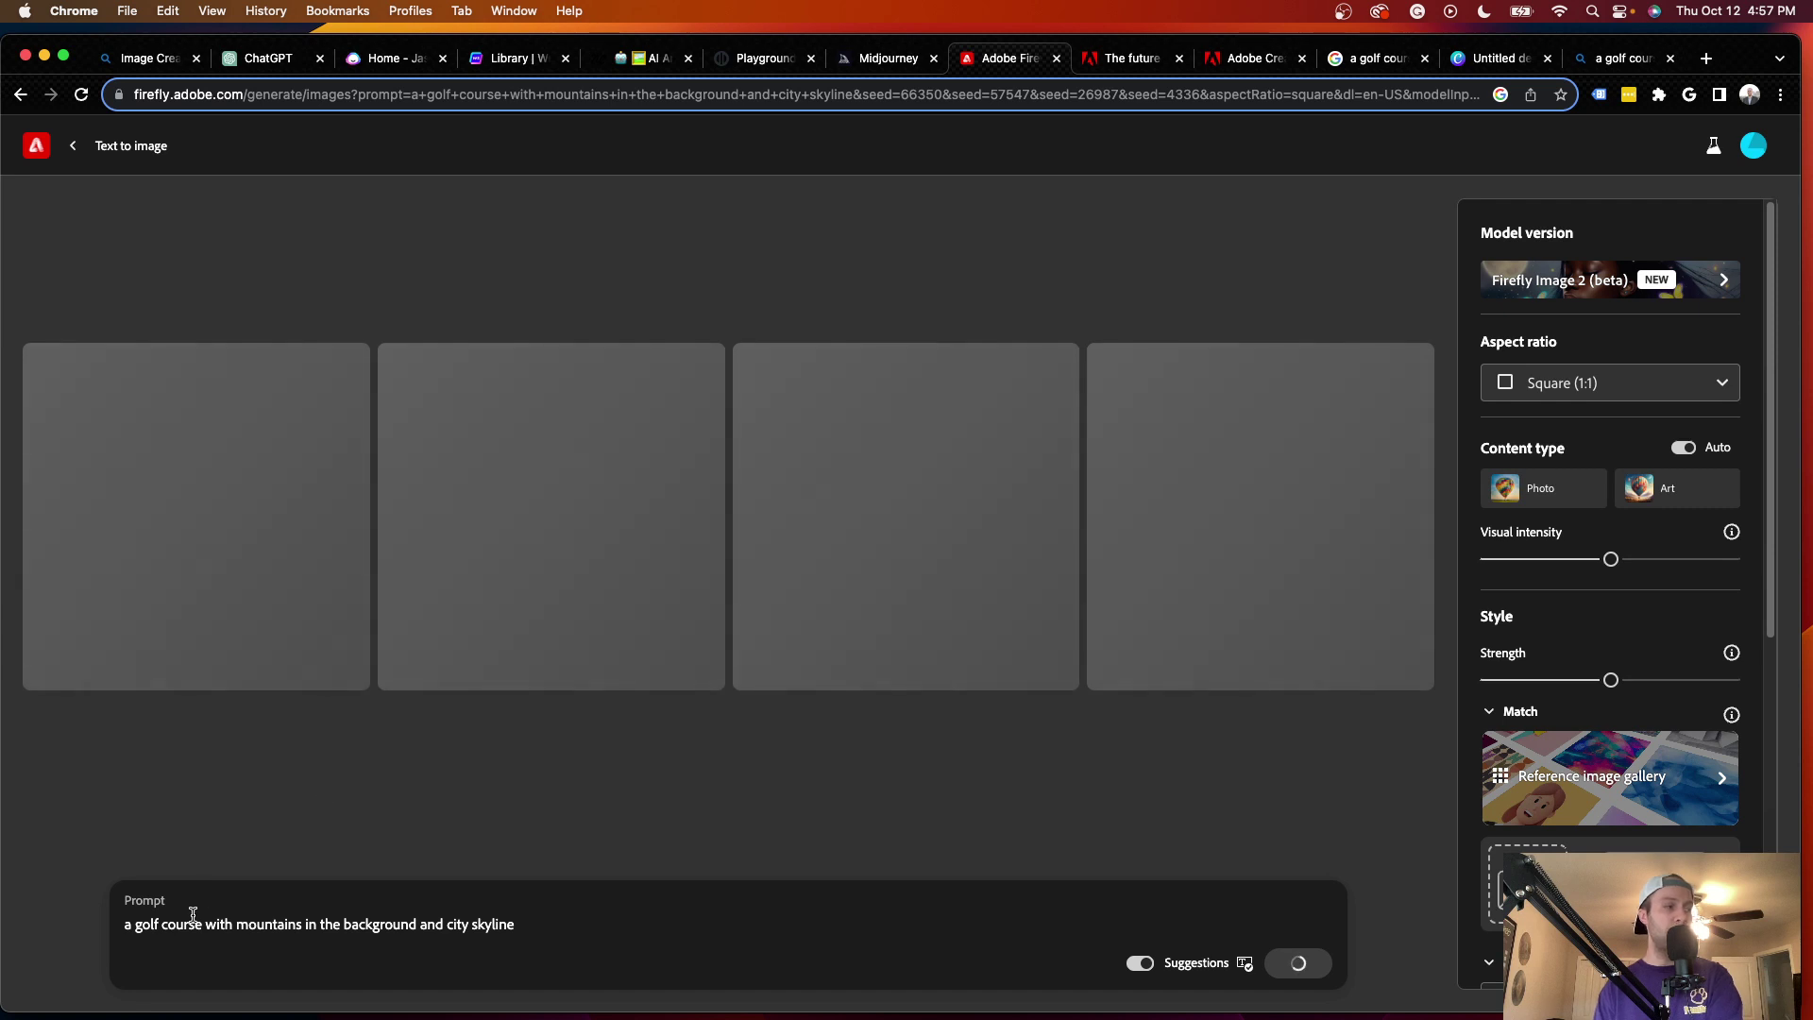
- Review the prompt wording beneath the four golf course results, then deselect it
left_click_drag(137, 924, 479, 928)
left_click(568, 926)
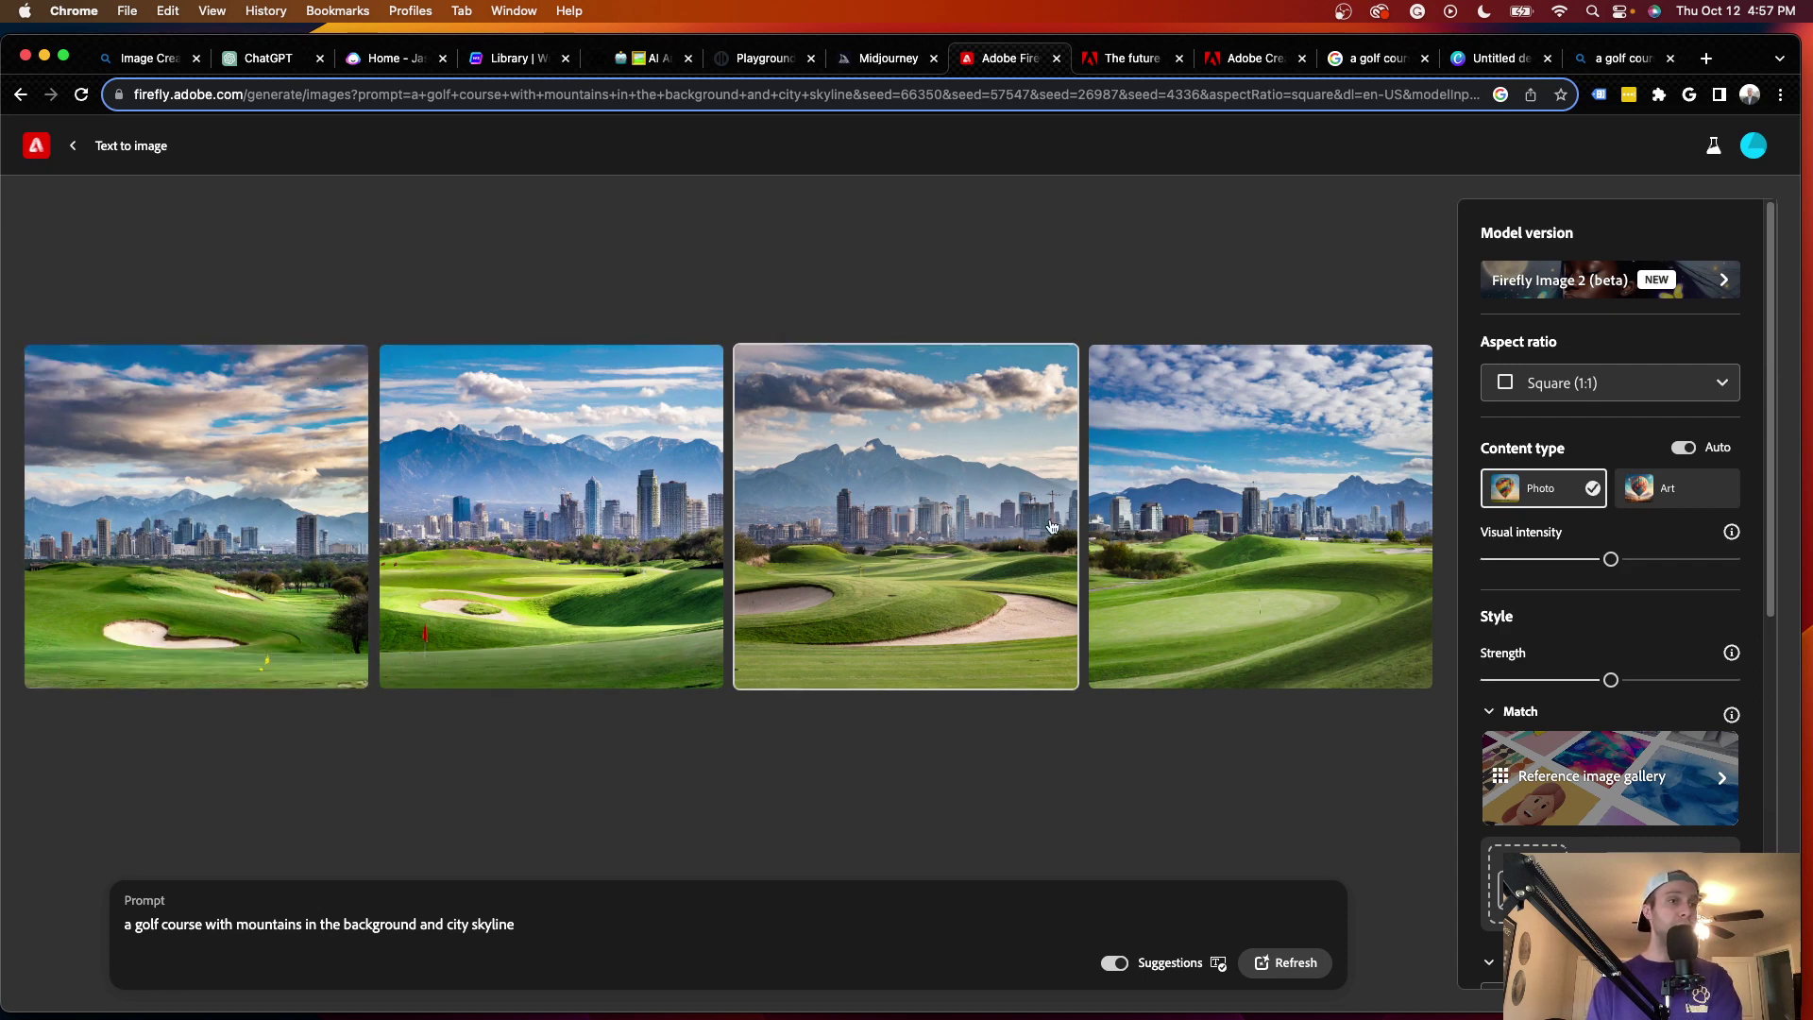
left_click(1365, 529)
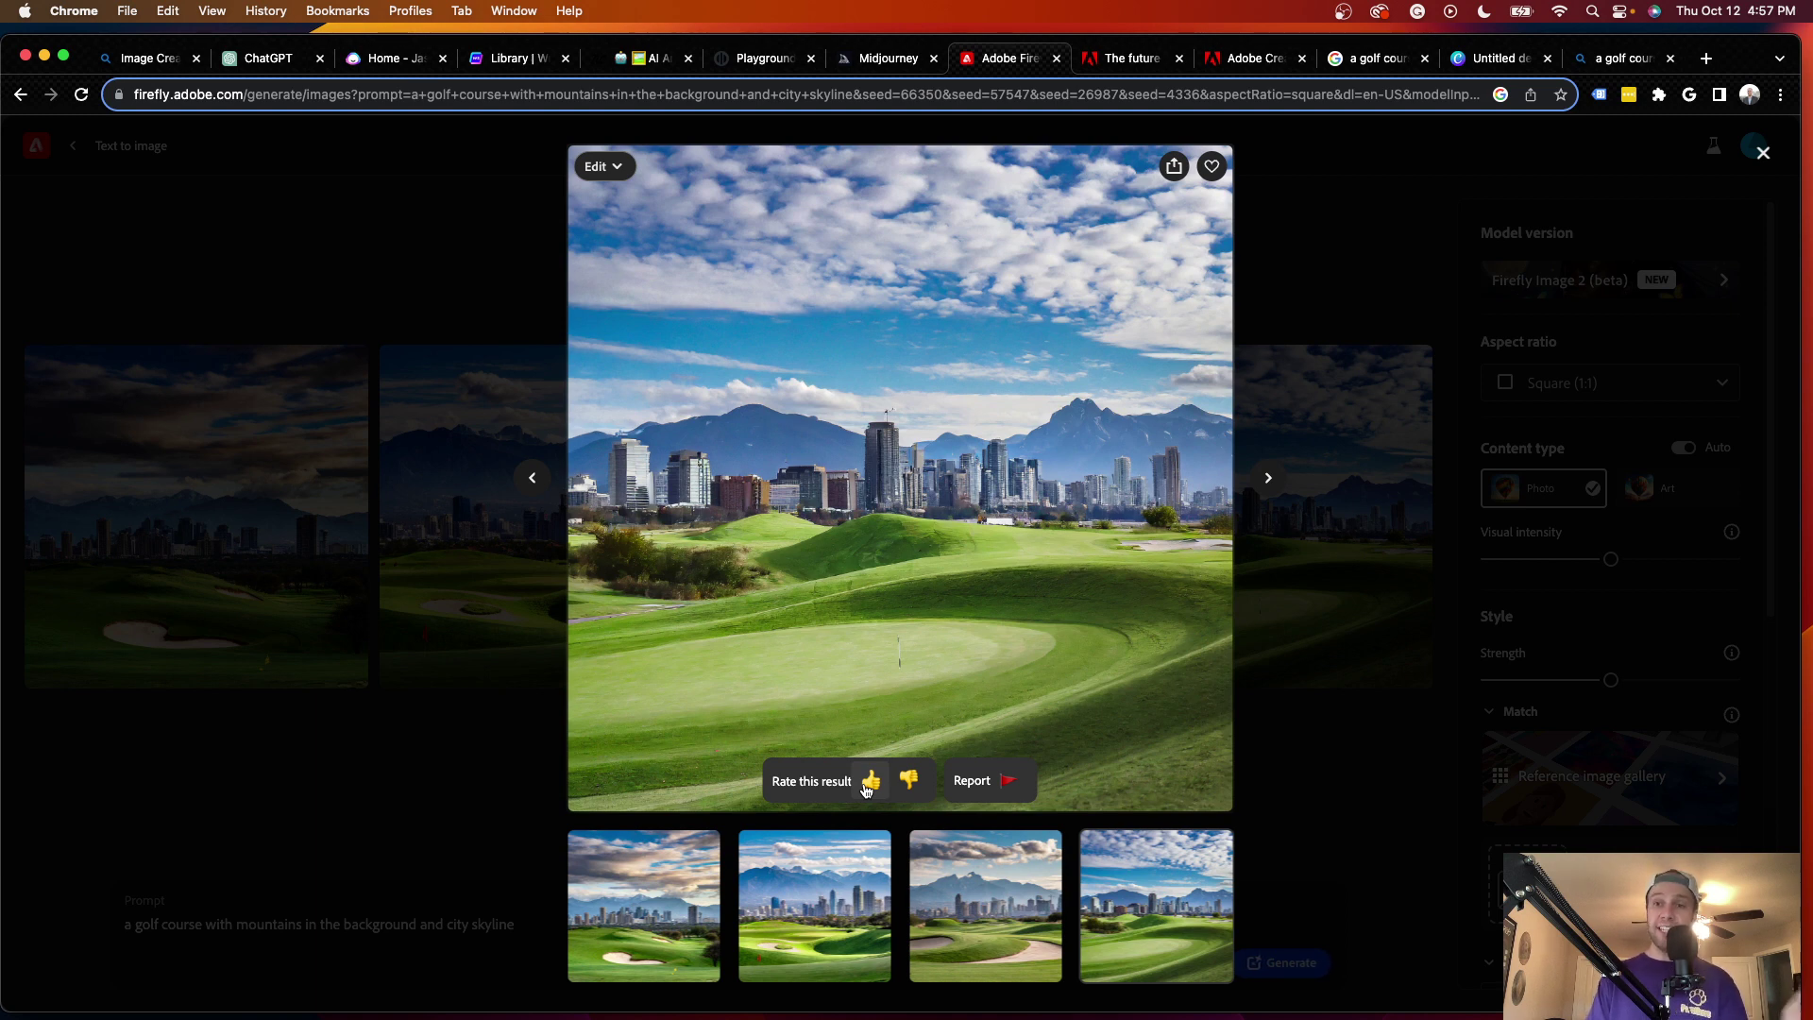
left_click(454, 567)
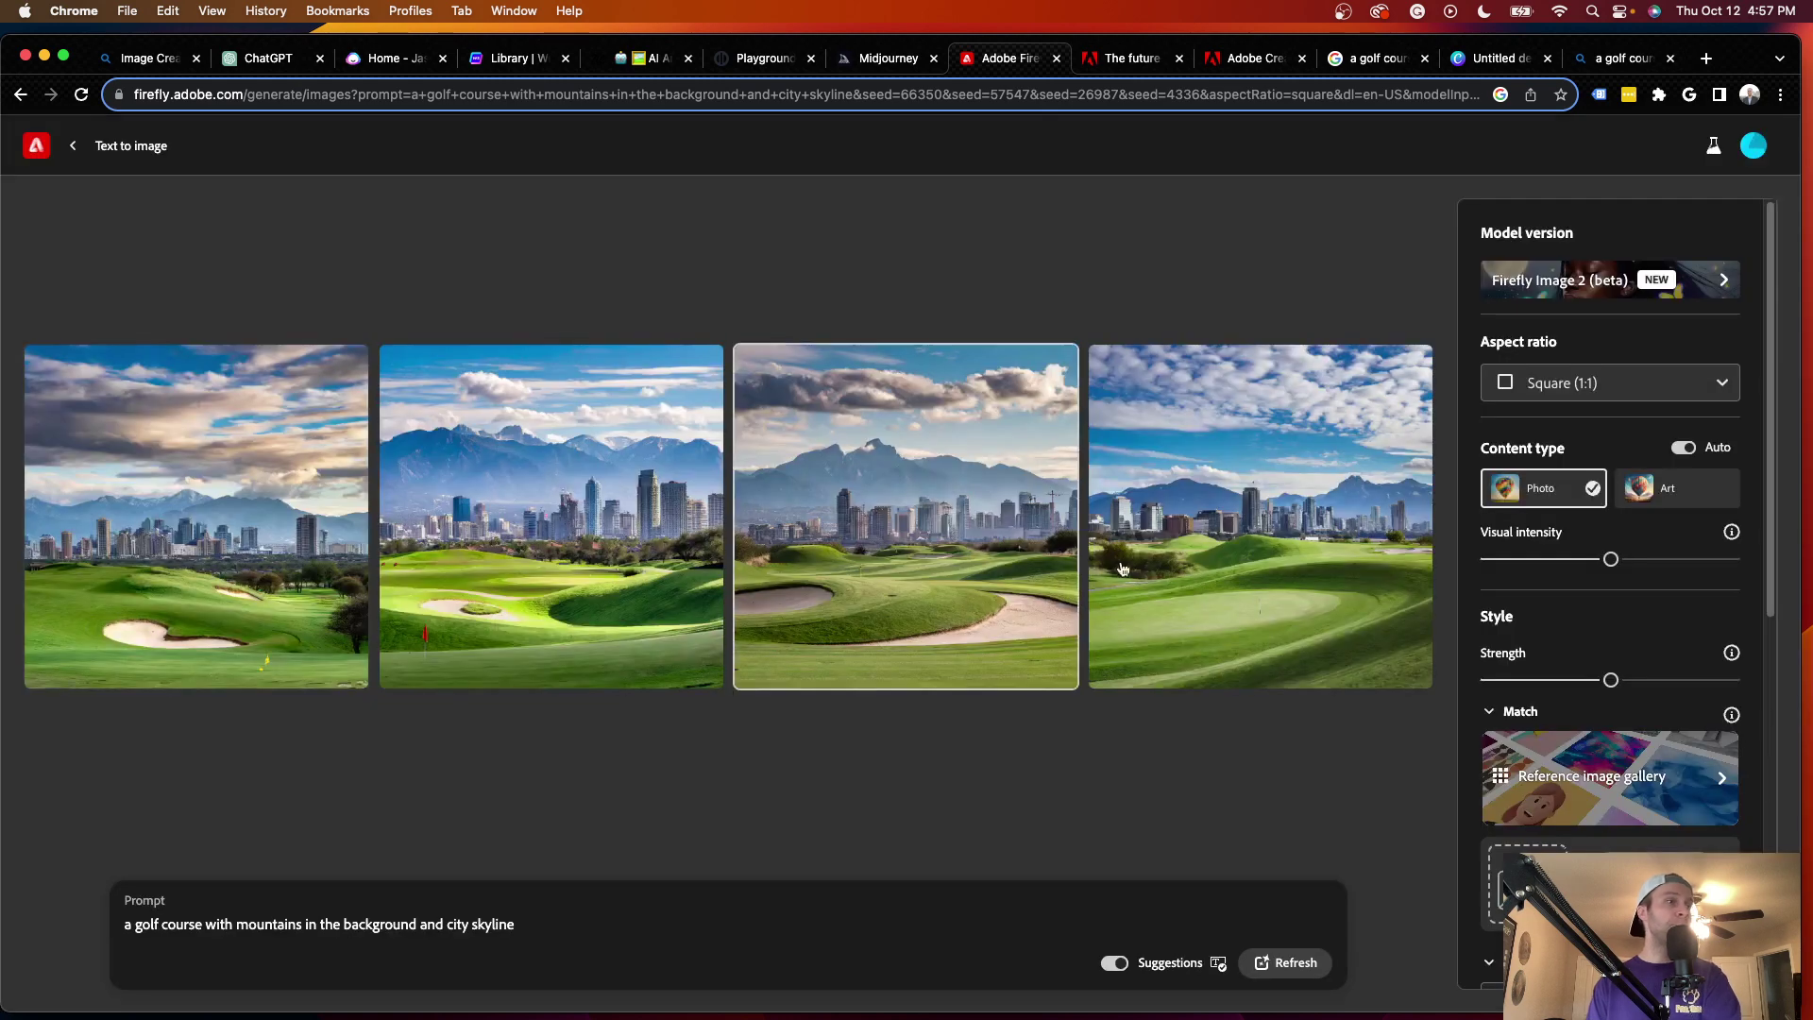
- Change Firefly's aspect ratio from Square to Landscape (4:3)
left_click(1629, 381)
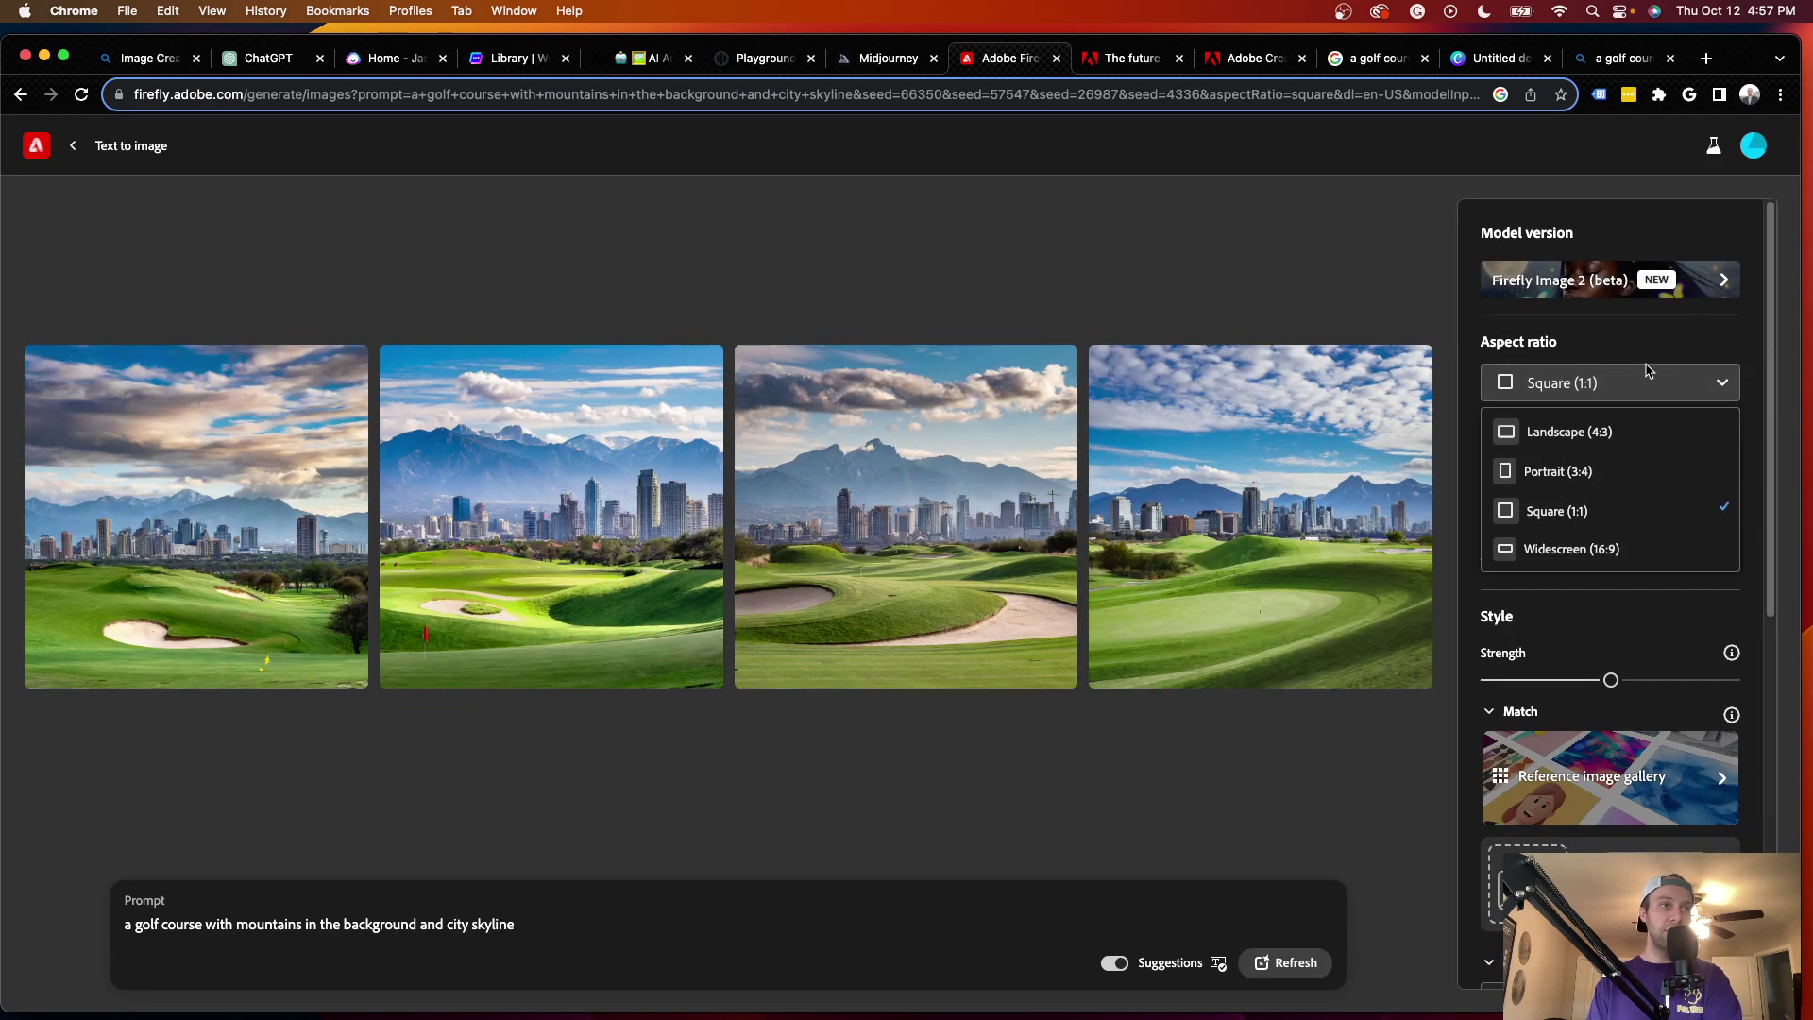
left_click(1641, 437)
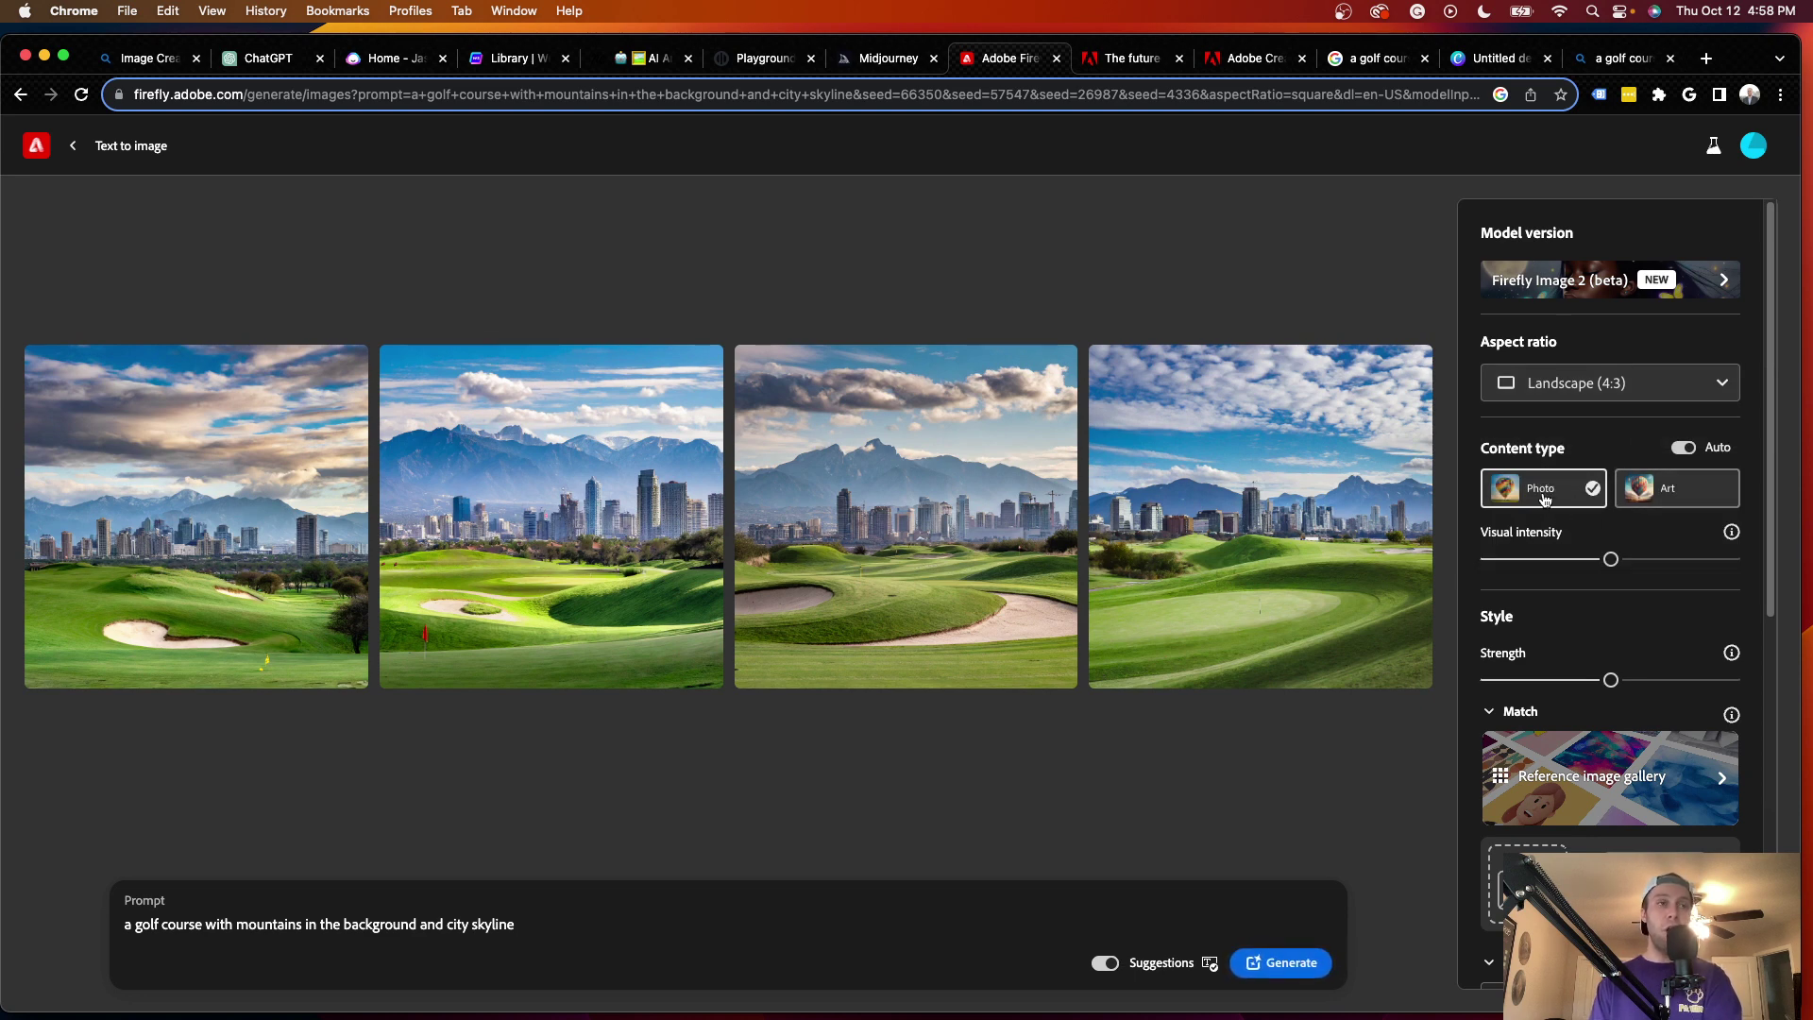
mouse_move(824, 538)
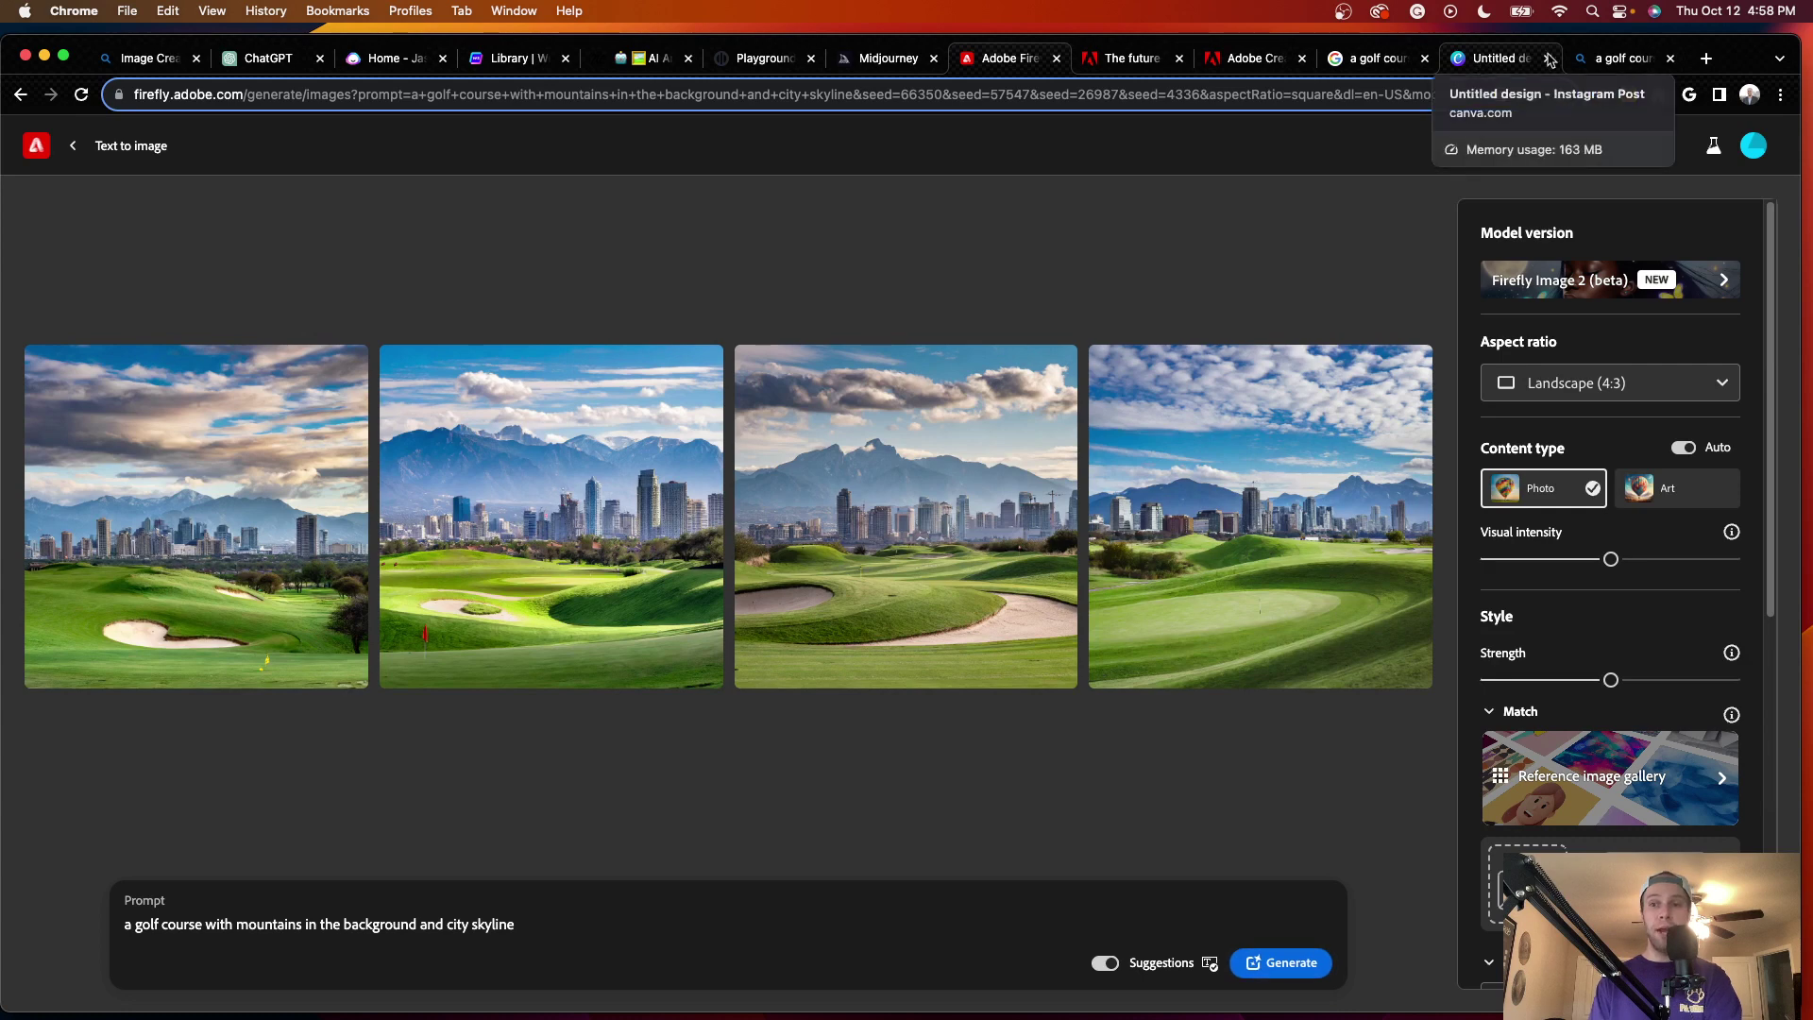
- Switch to Bing Image Creator to look over its golf course results
left_click(1627, 58)
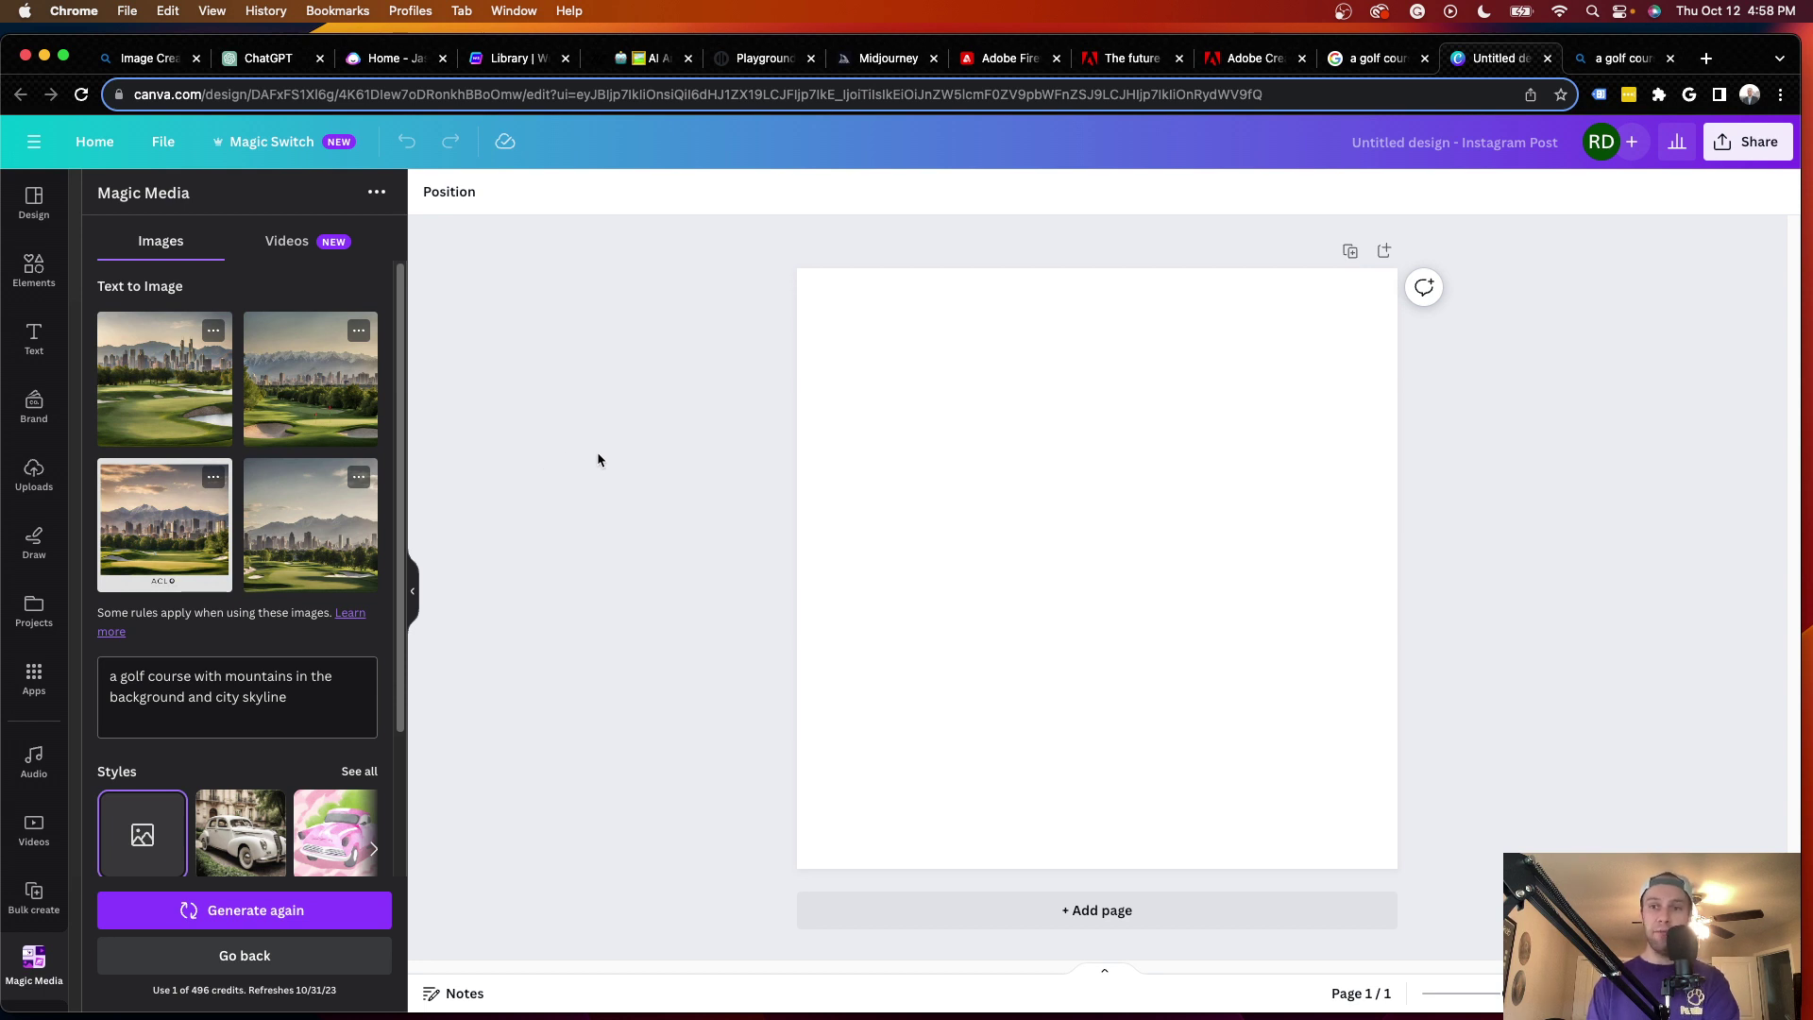
left_click(156, 395)
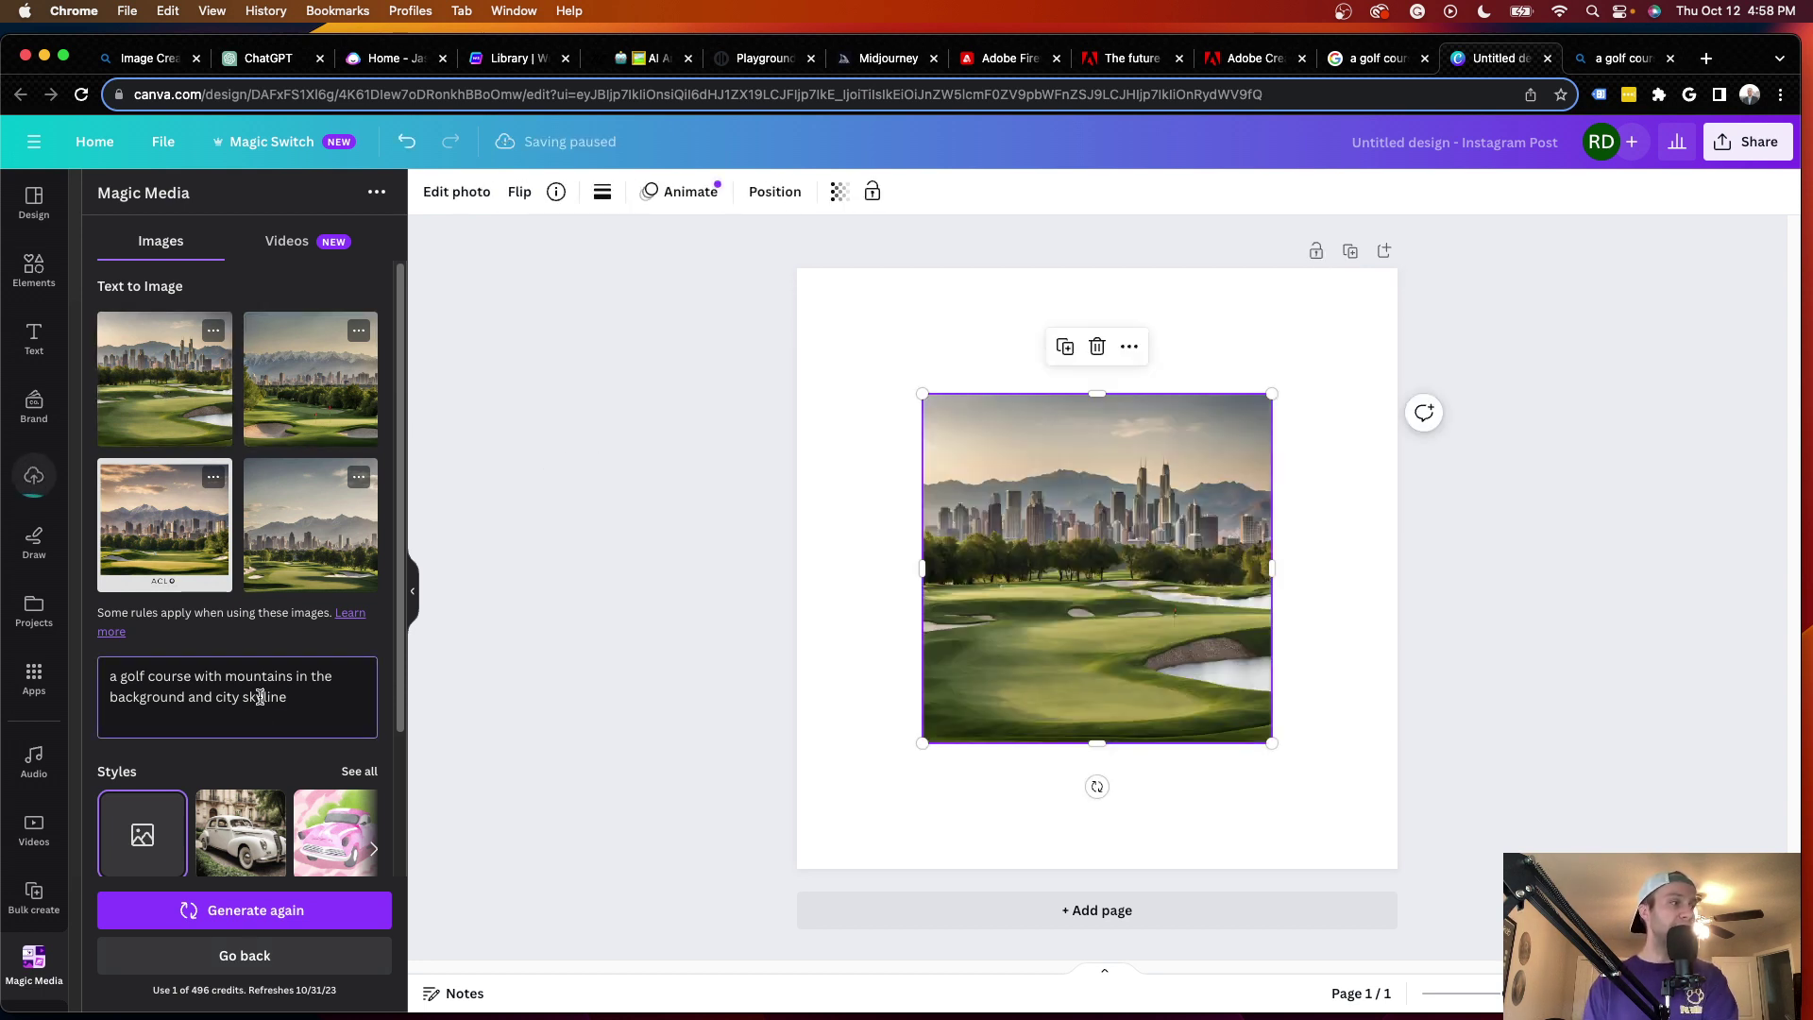
triple_click(261, 697)
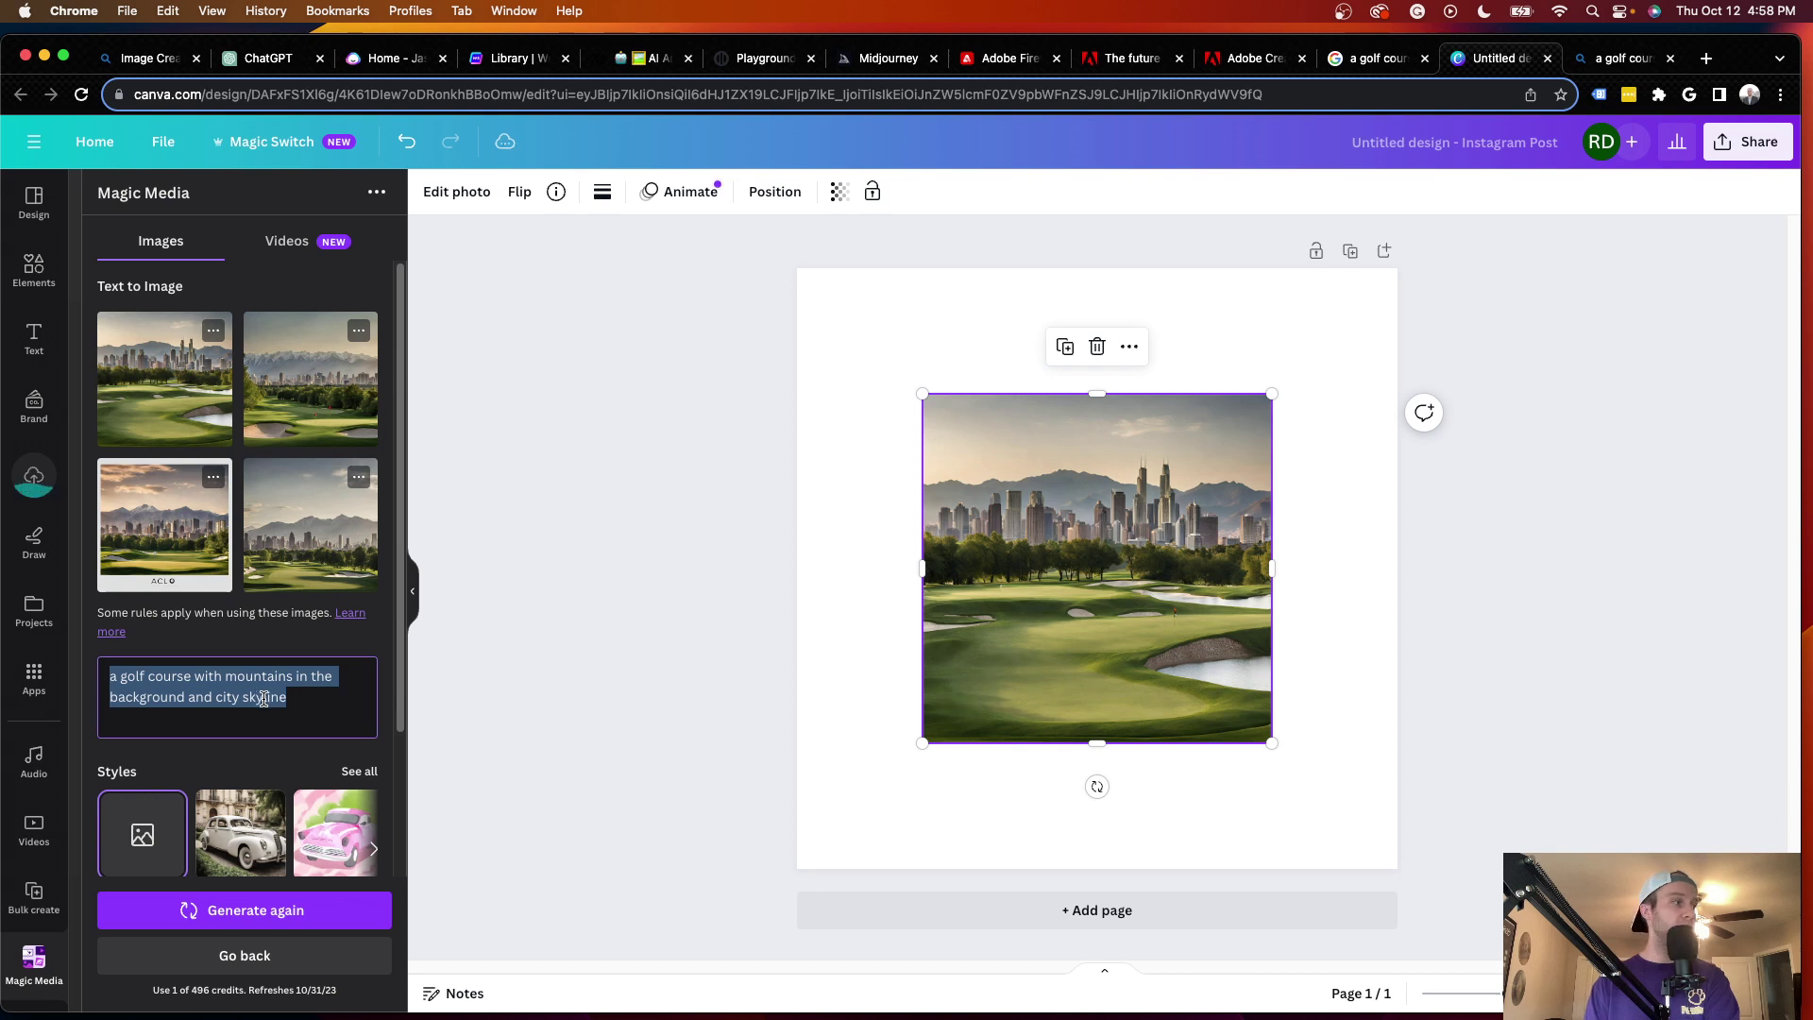
left_click(308, 697)
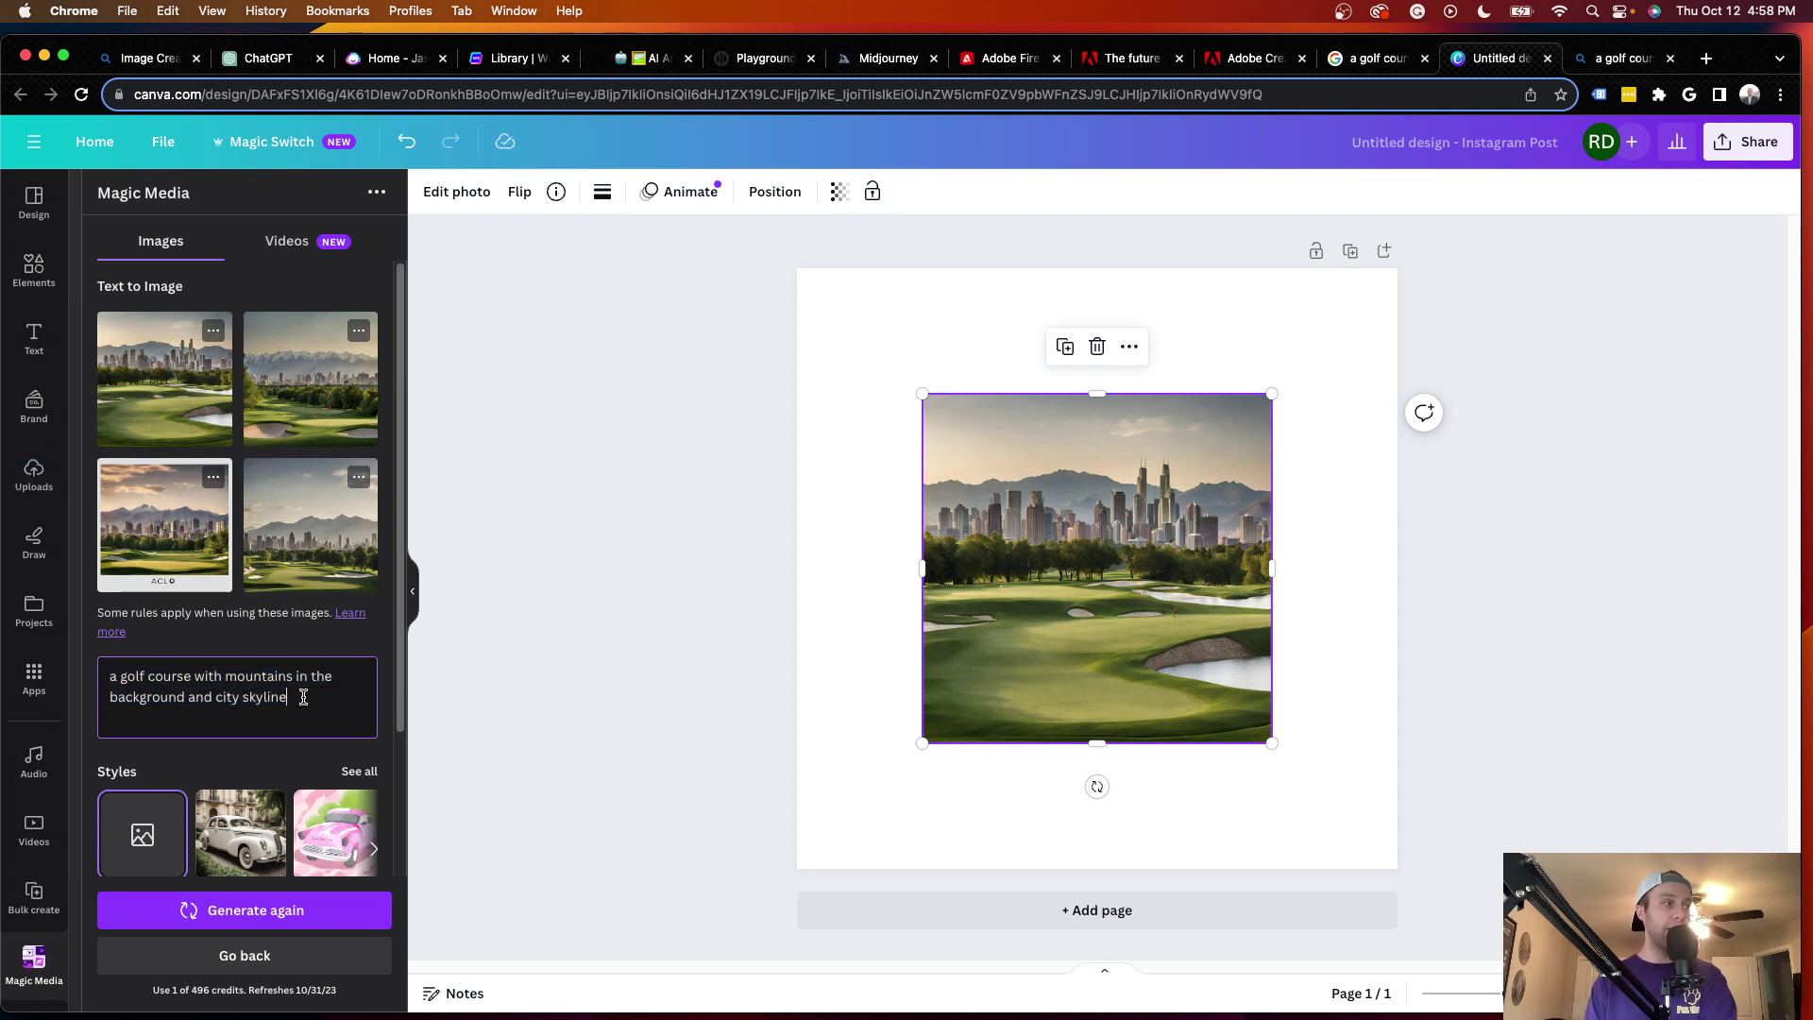
left_click(308, 352)
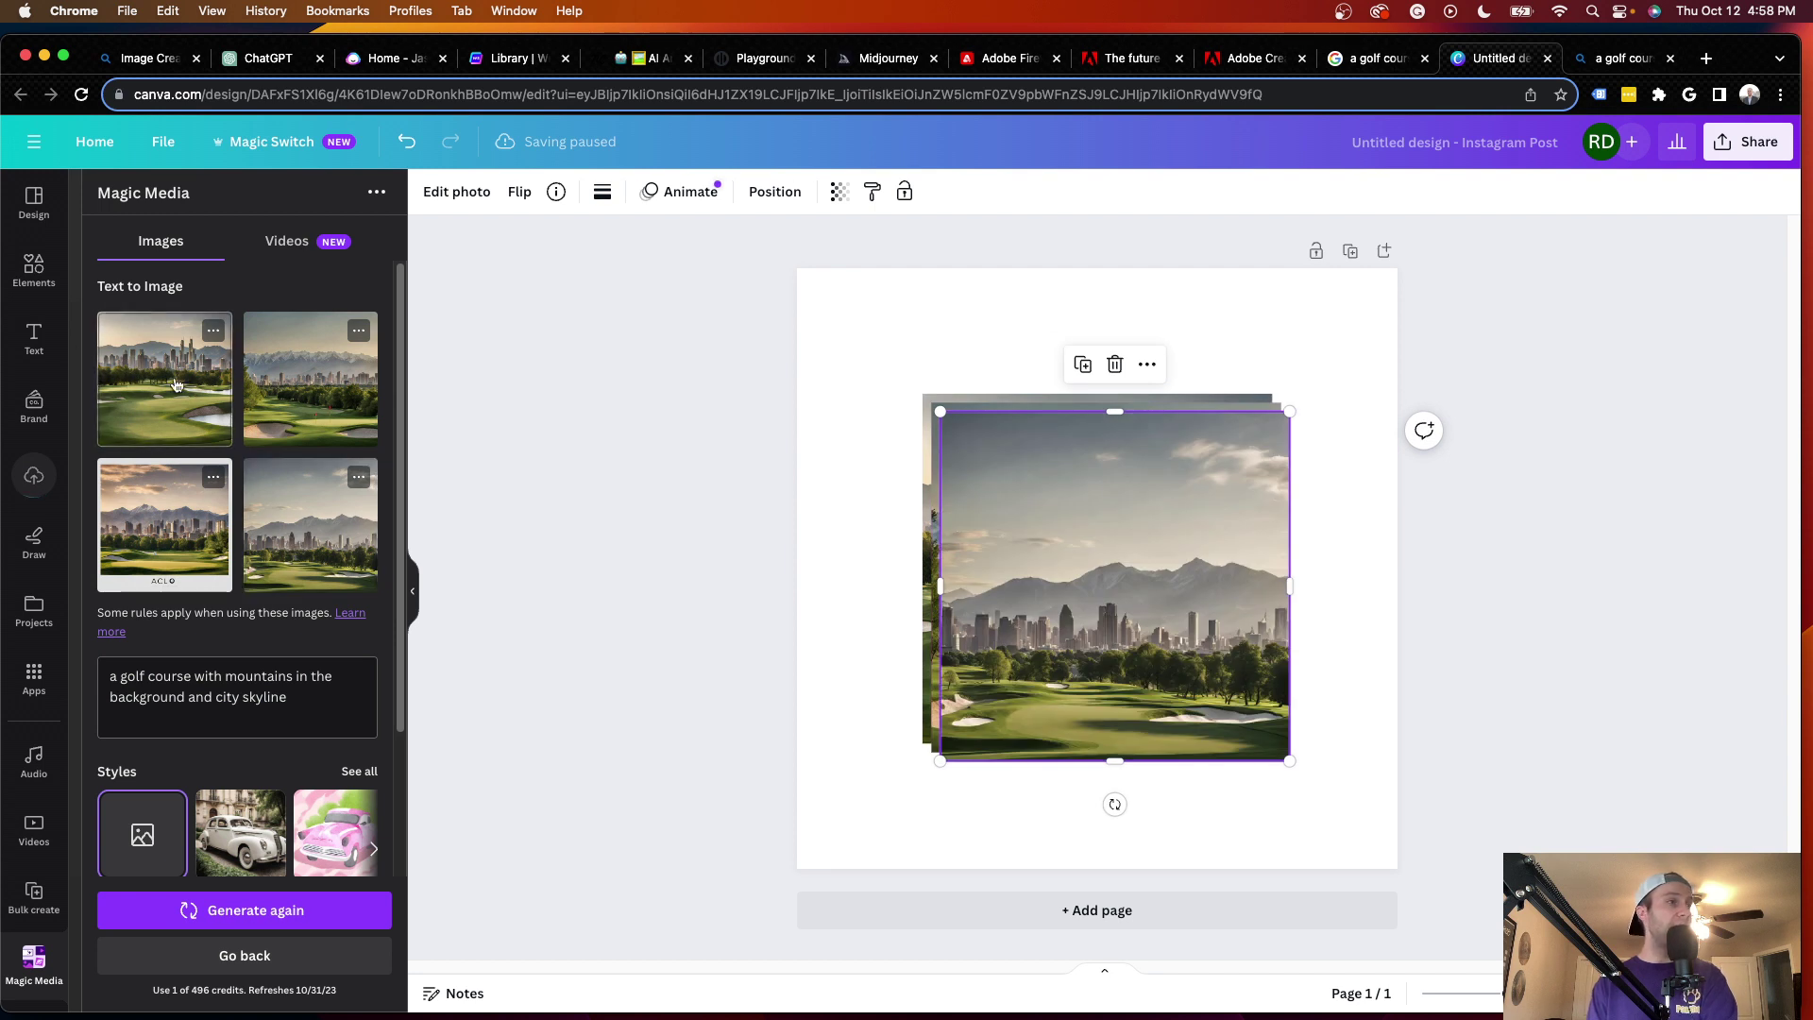
key("super+z")
key("super+z")
key("super+z")
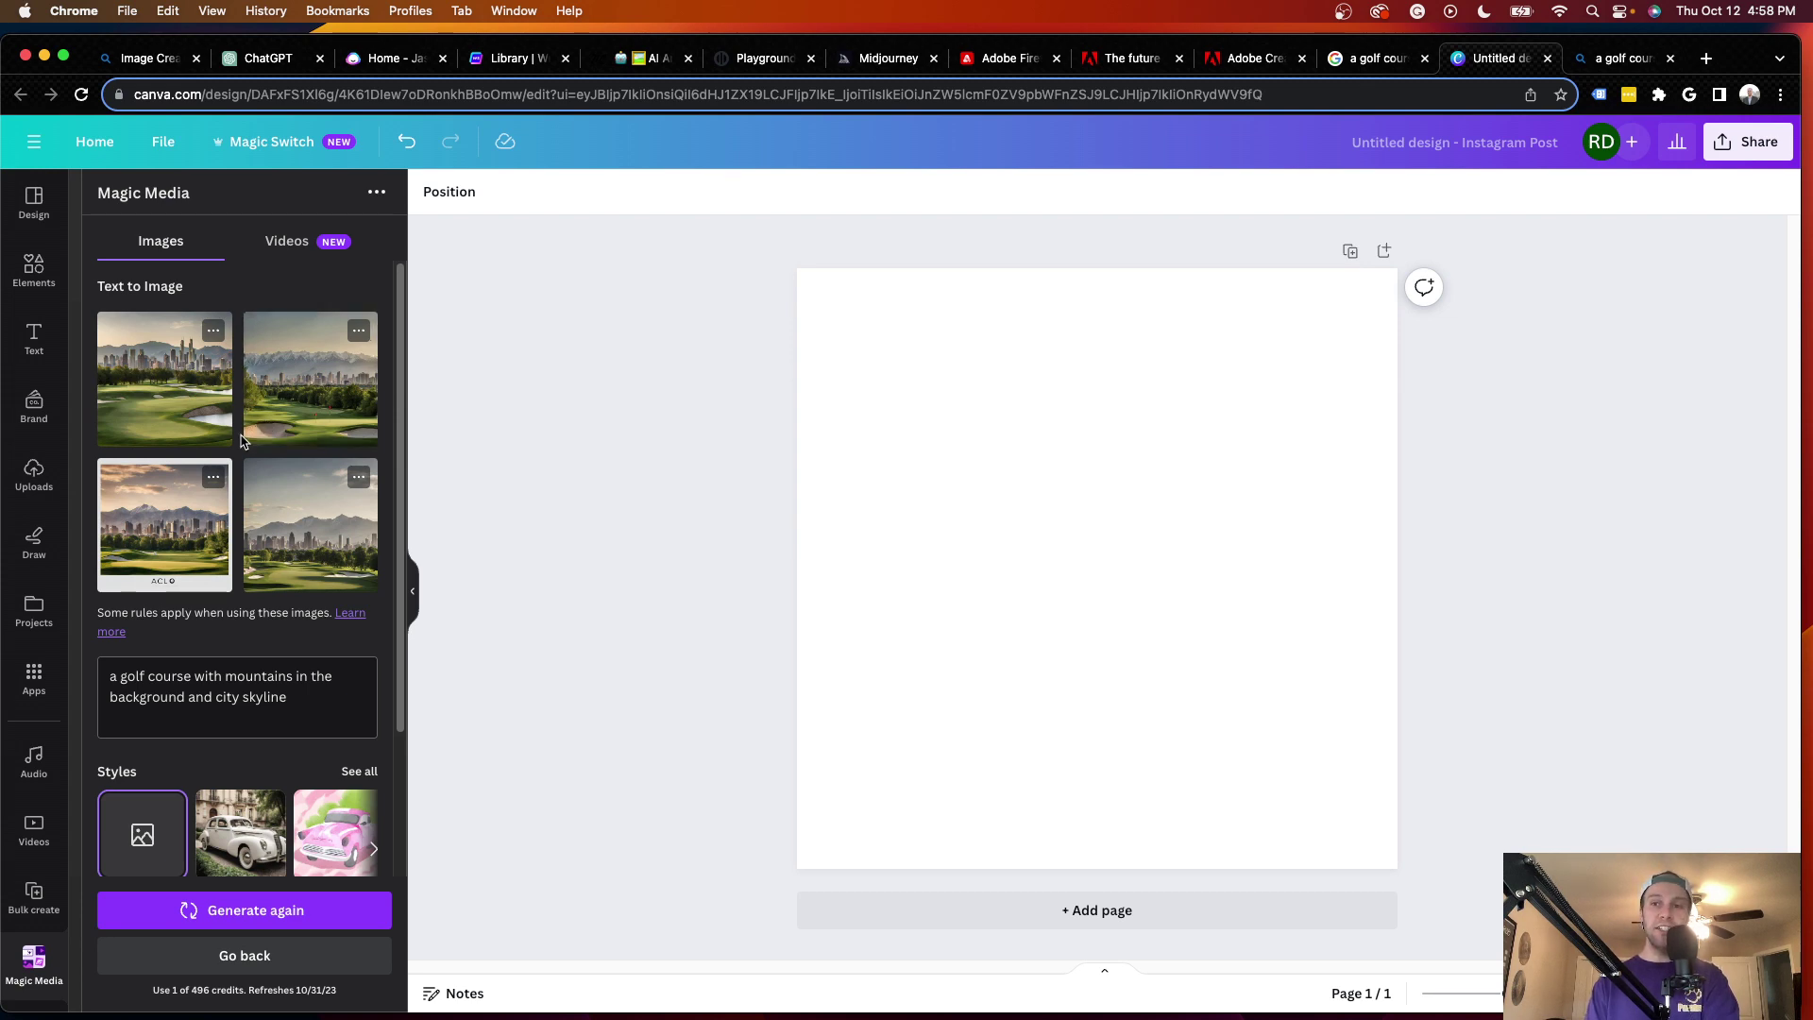
- Skim the Firefly announcement article on Adobe Blog, then return to the Creative Cloud plans page
left_click(1112, 61)
left_click(1235, 60)
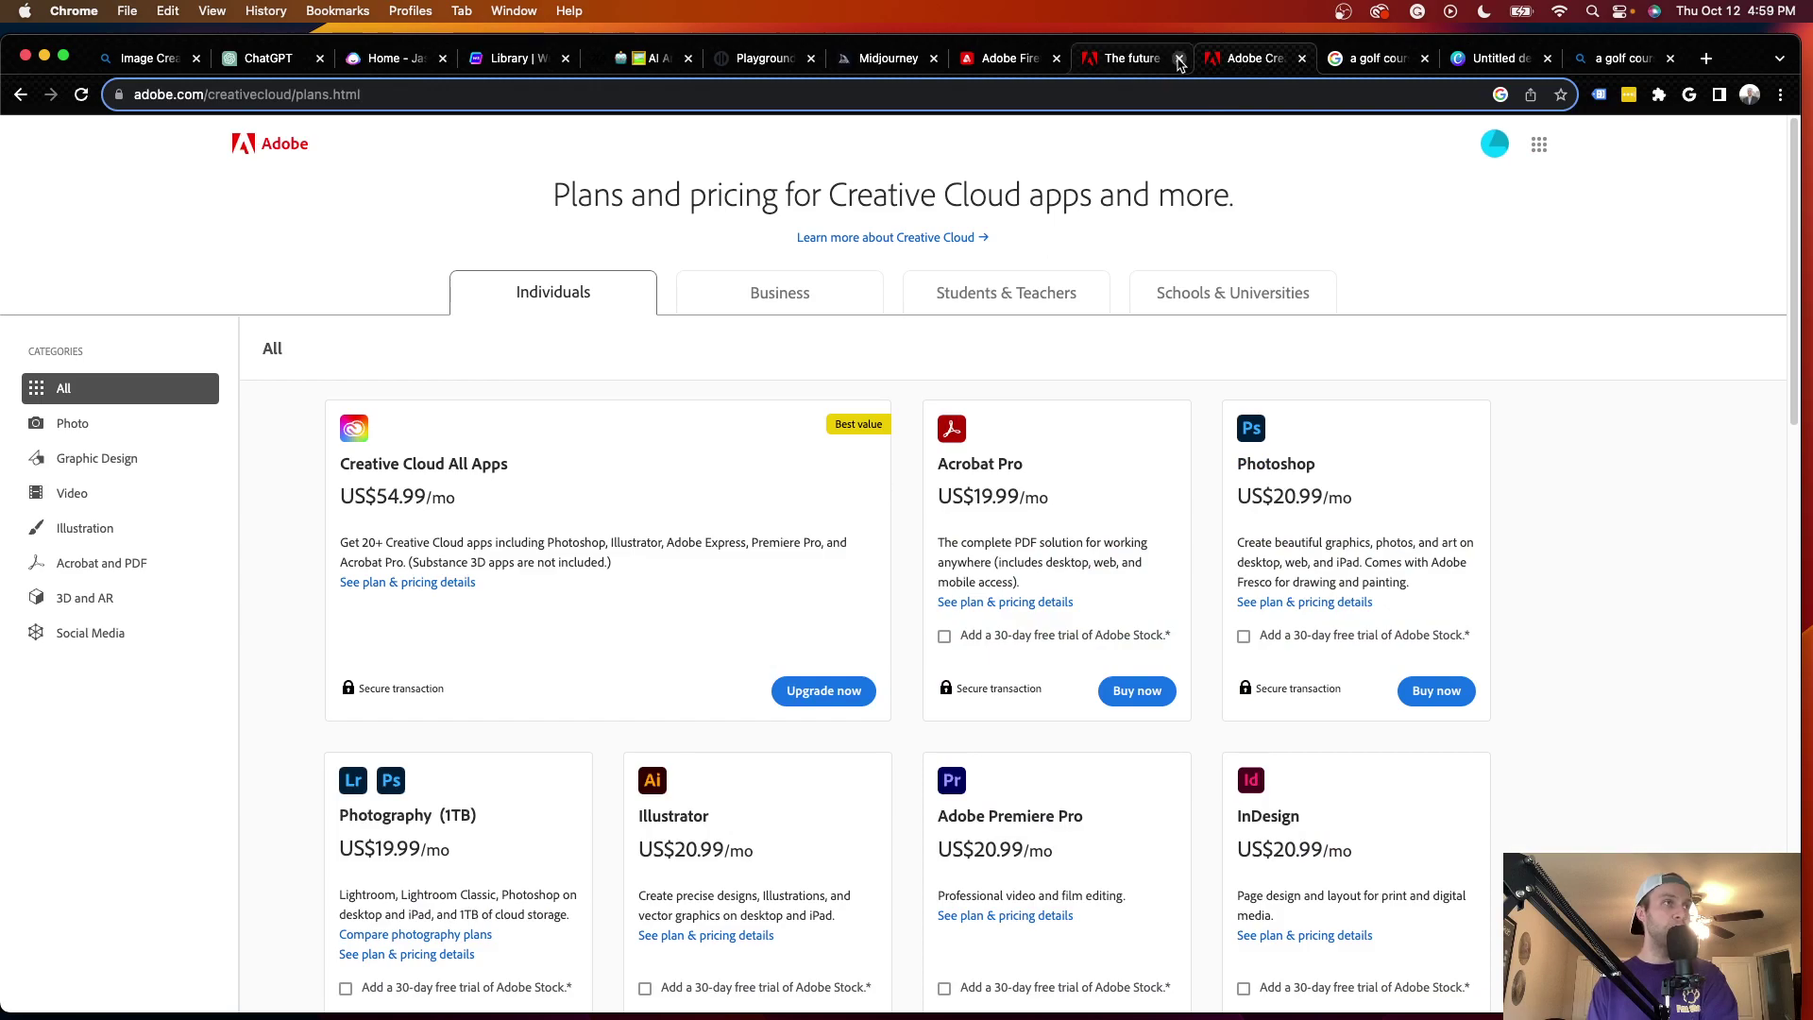
left_click(1127, 61)
scroll(987, 491, "down", 15)
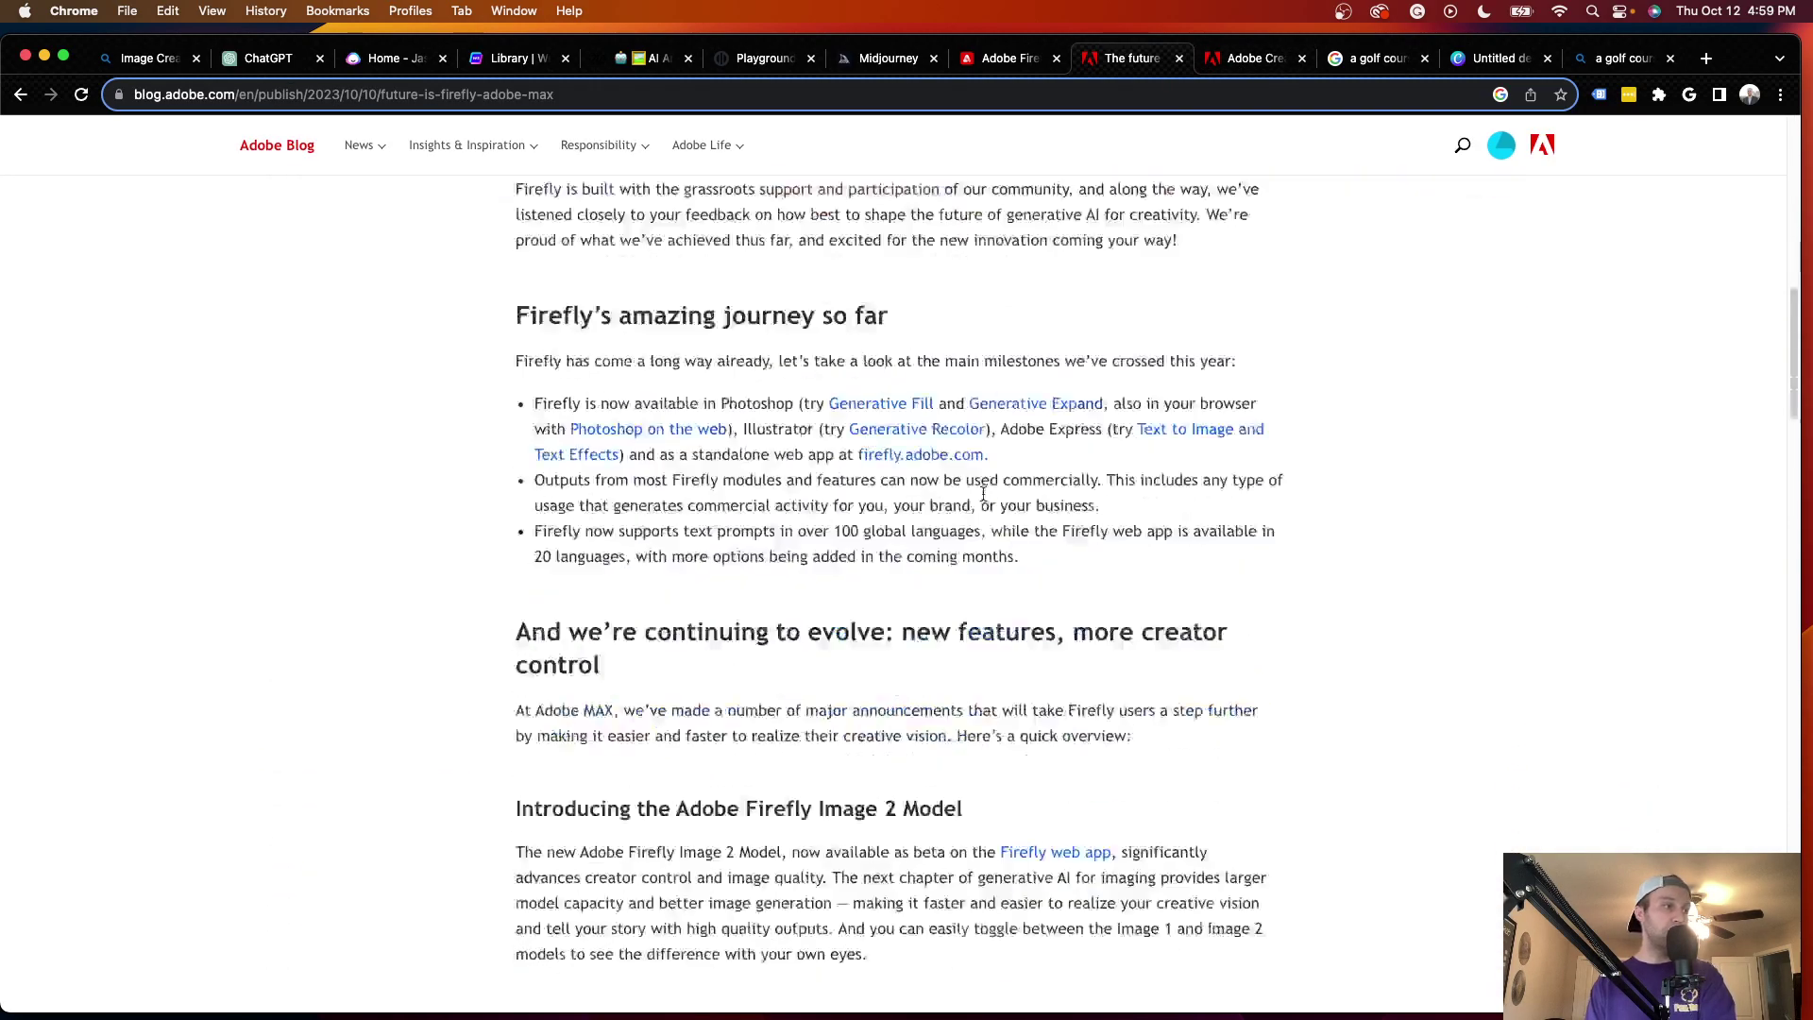
scroll(991, 488, "down", 18)
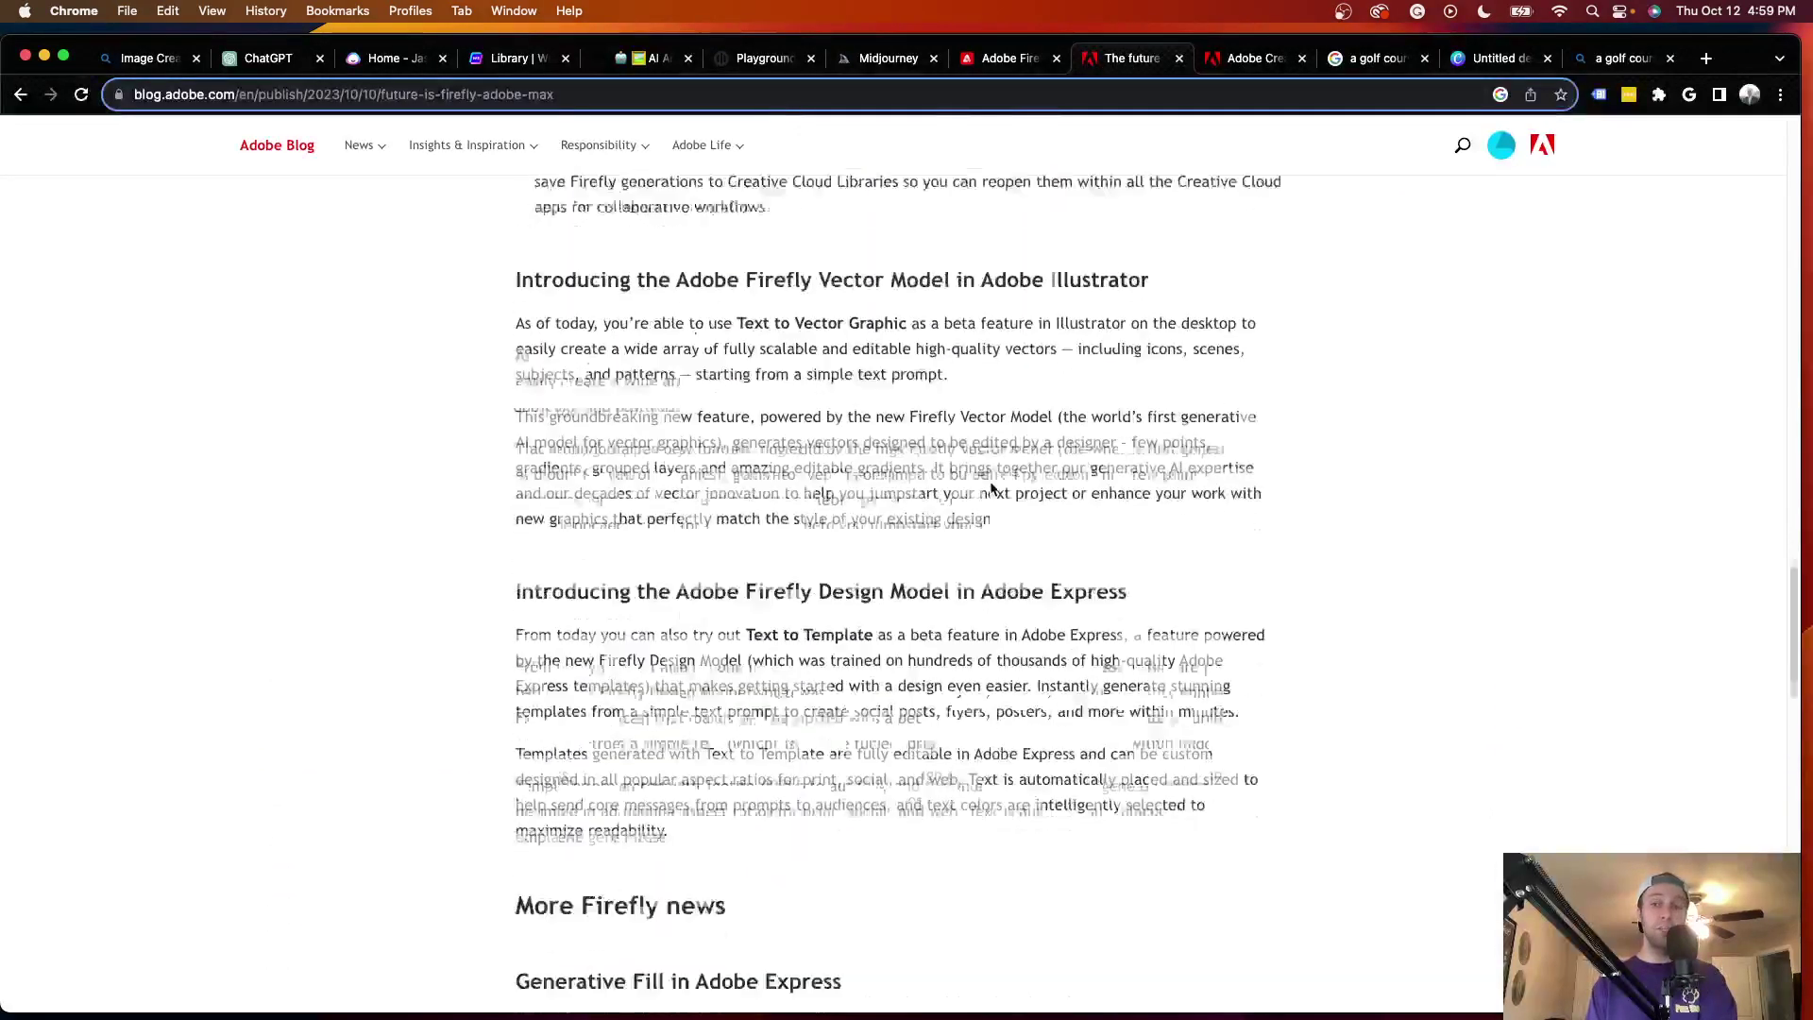
scroll(990, 484, "down", 20)
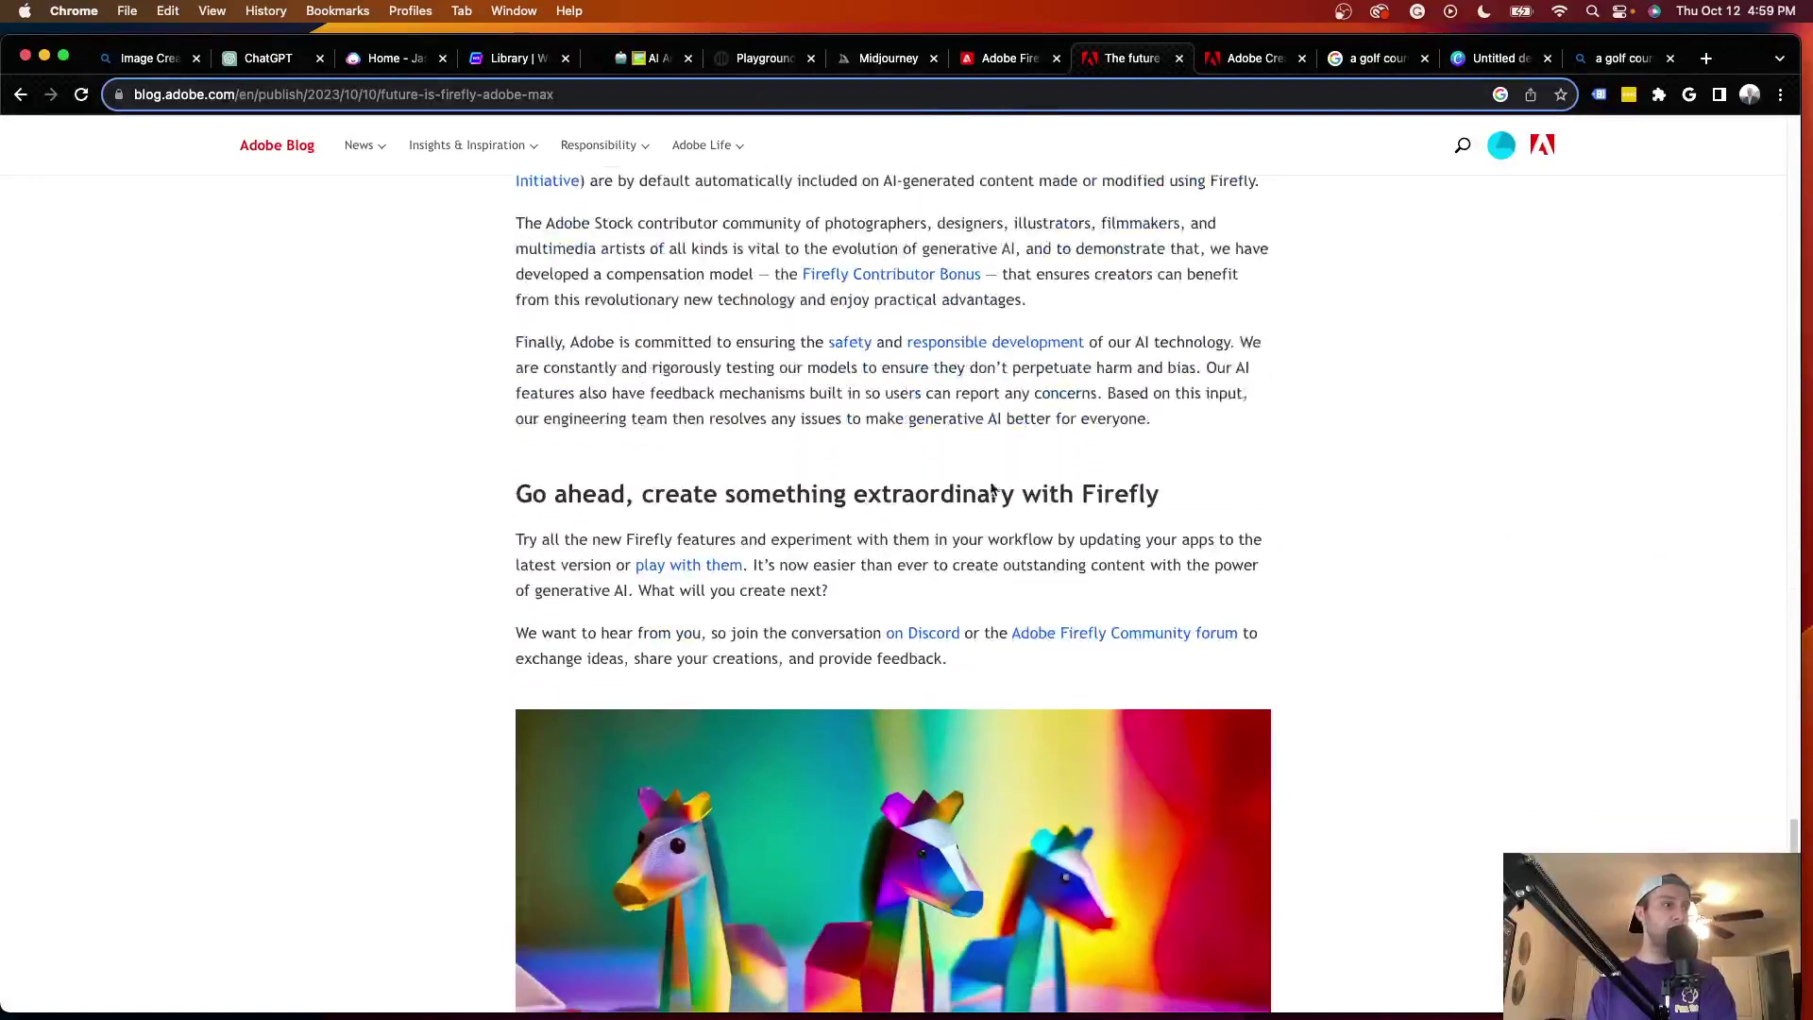
scroll(991, 489, "up", 20)
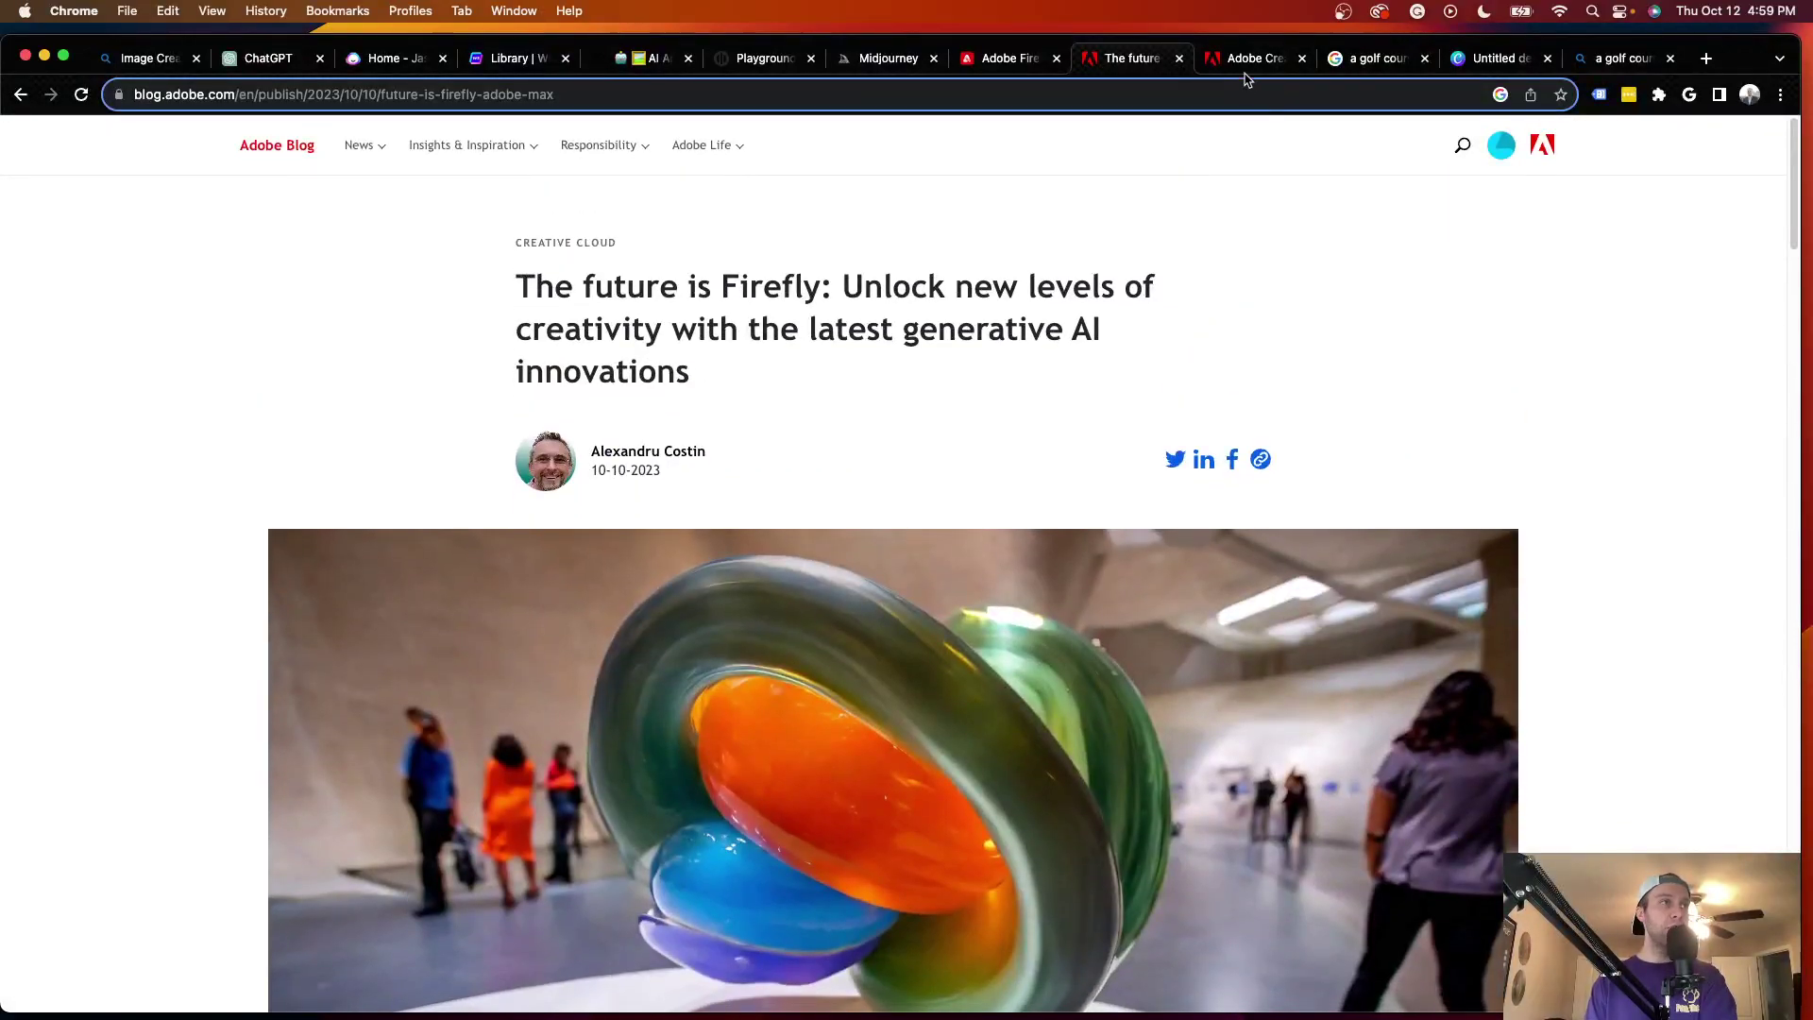
left_click(1245, 60)
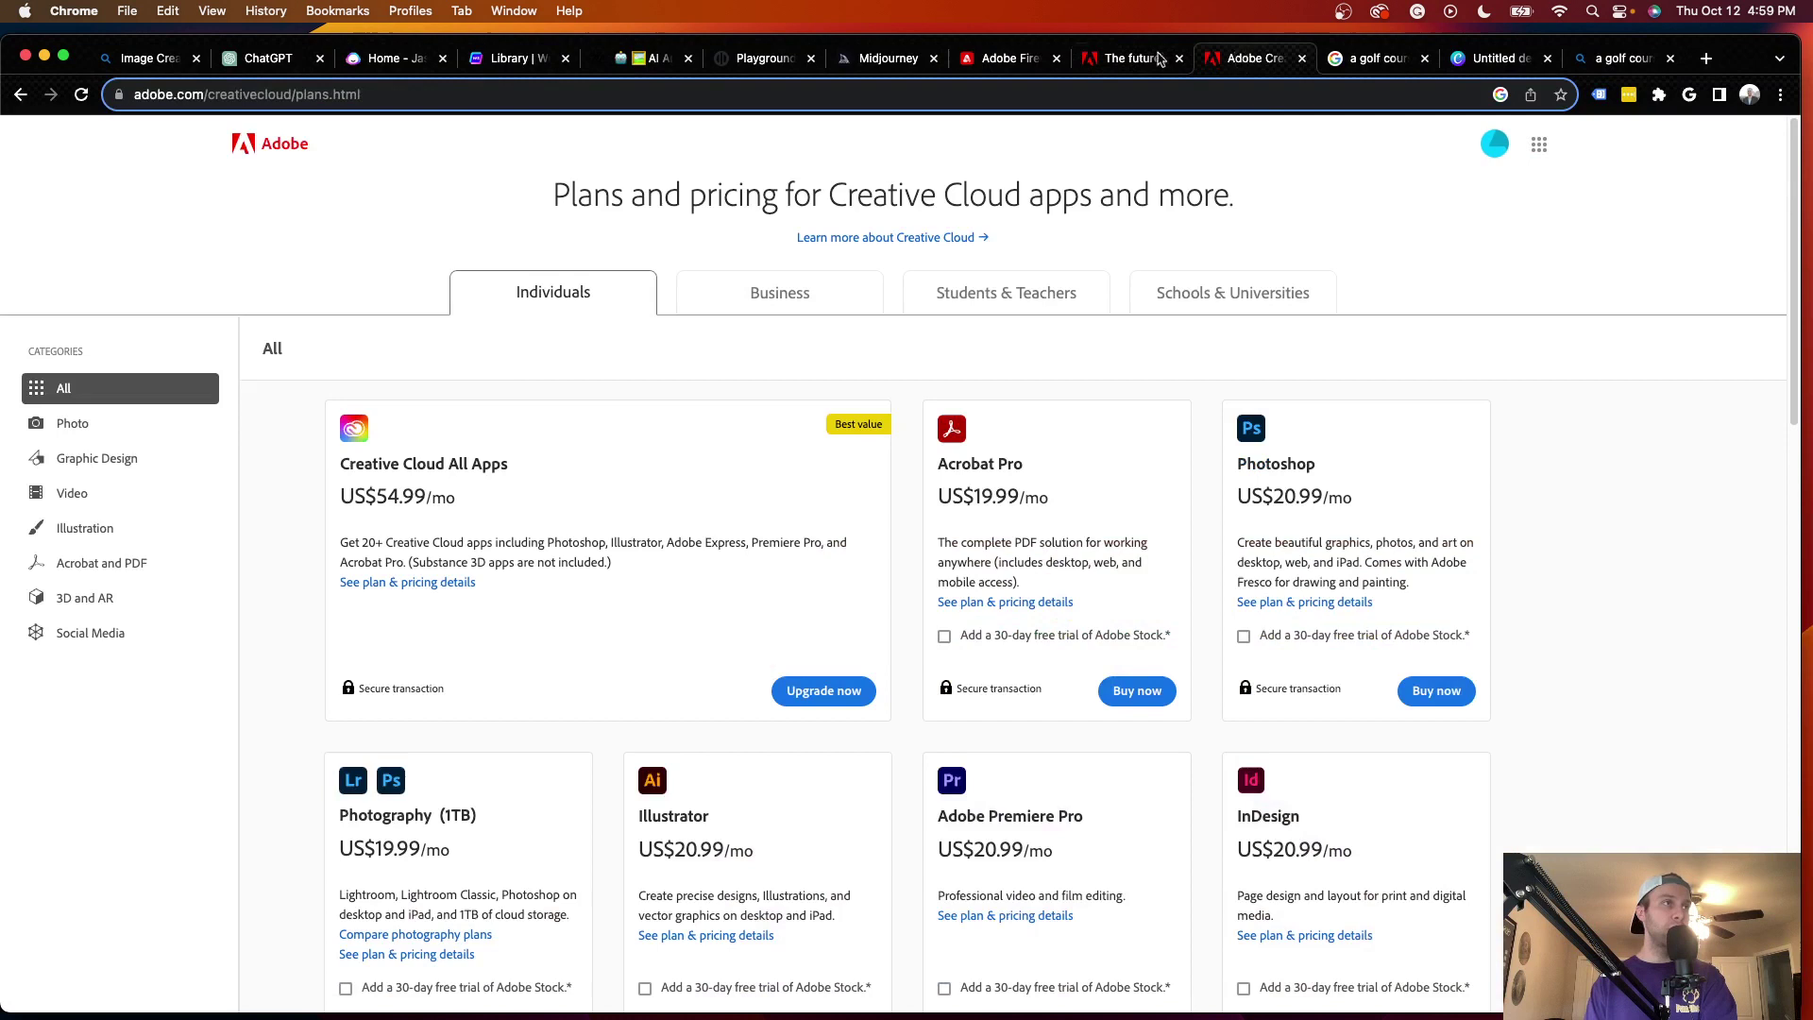
left_click(1133, 61)
- Go from the golf course results back through the image gallery to the Firefly home page
left_click(1025, 58)
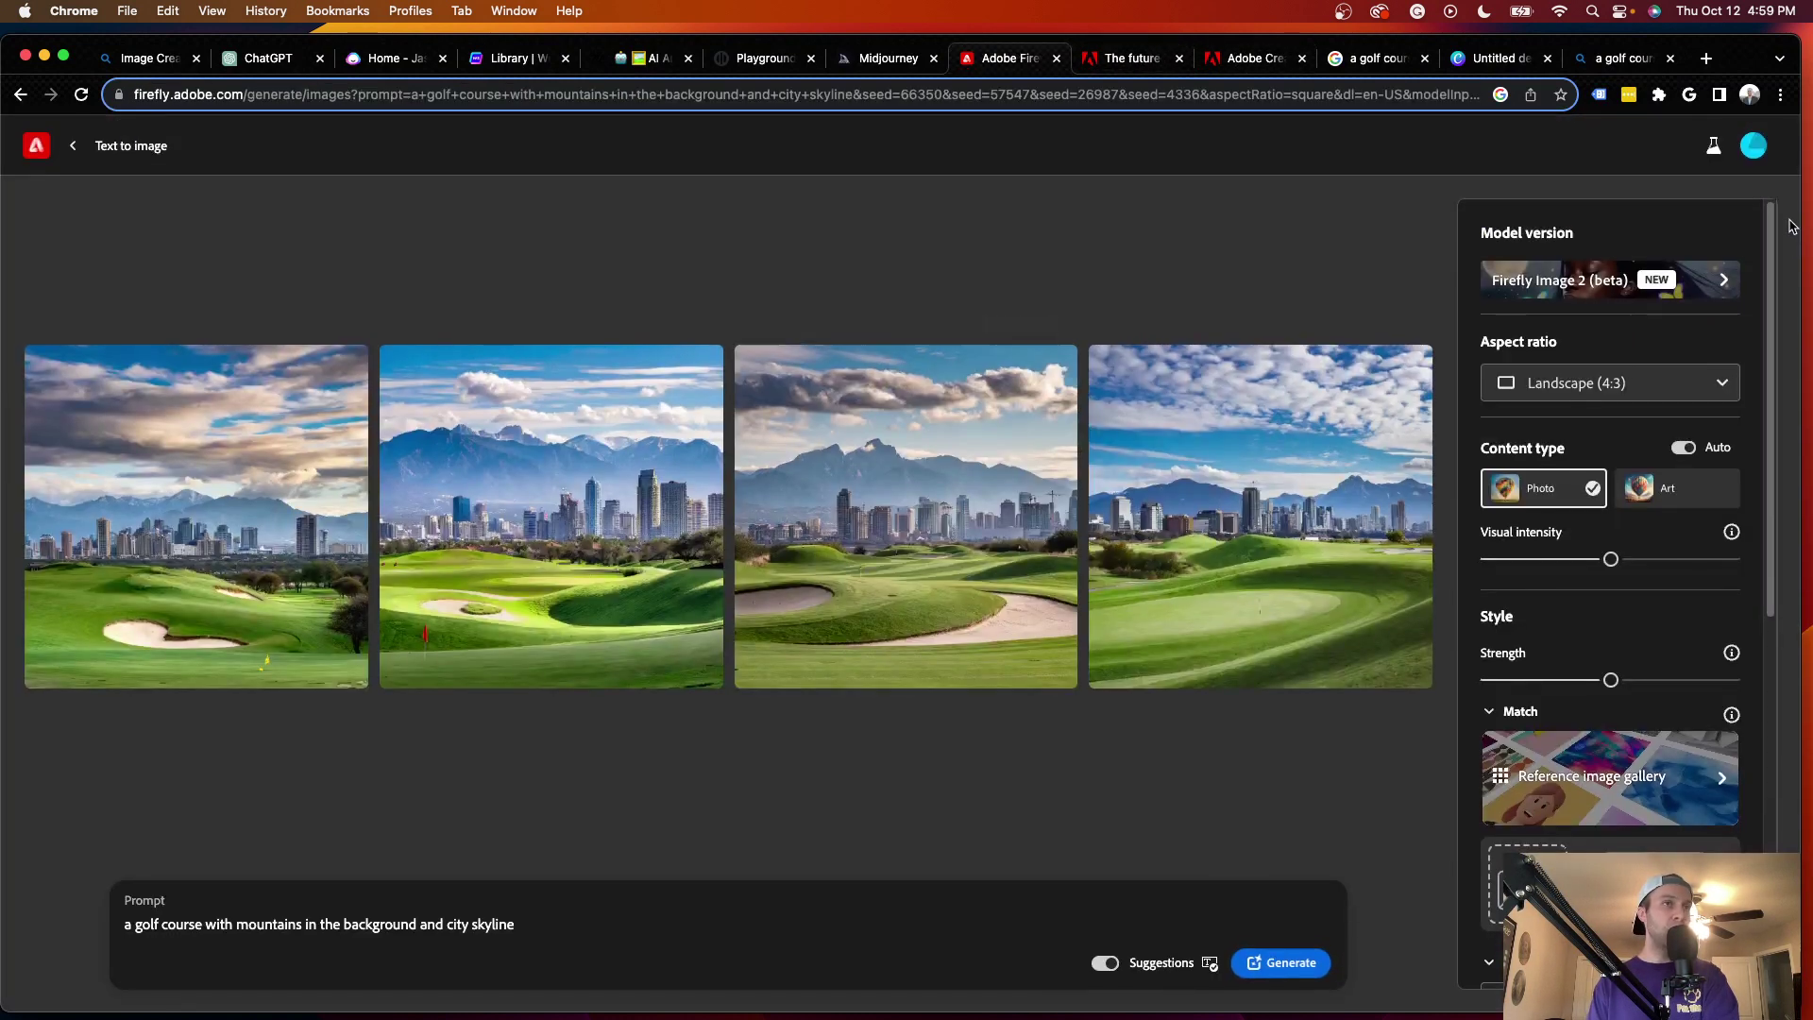
left_click(76, 147)
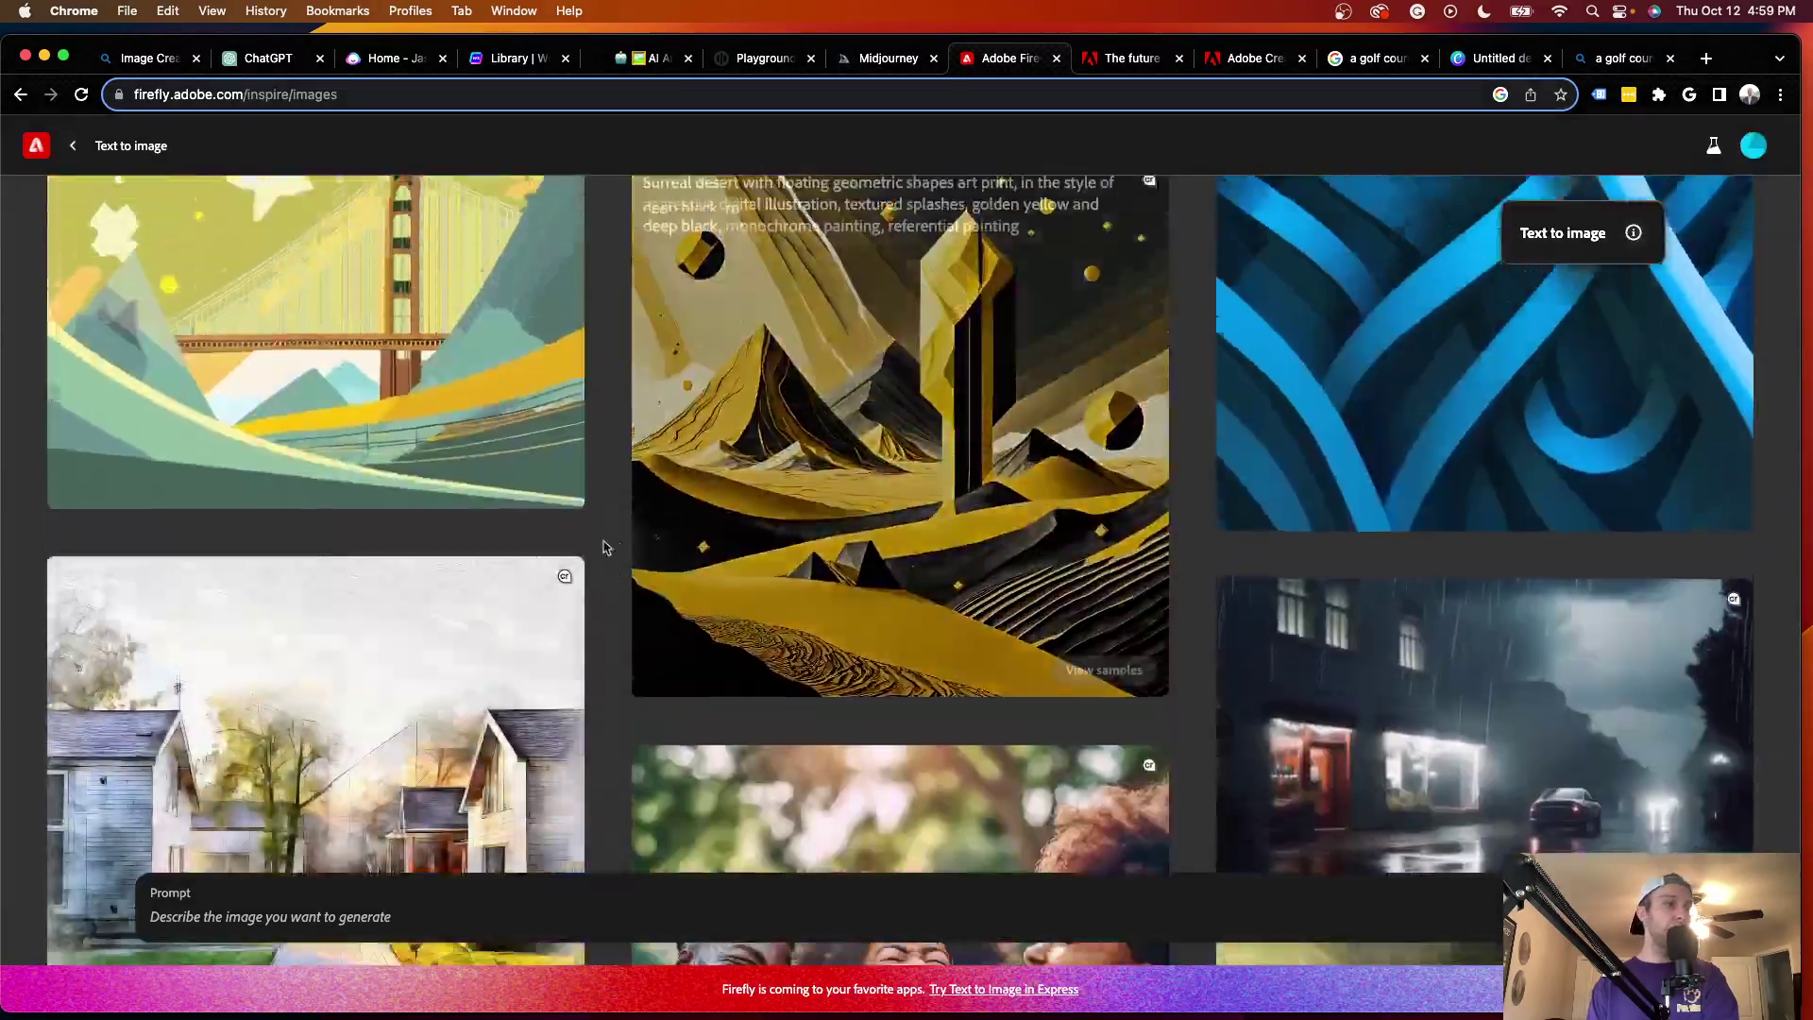
scroll(840, 550, "down", 20)
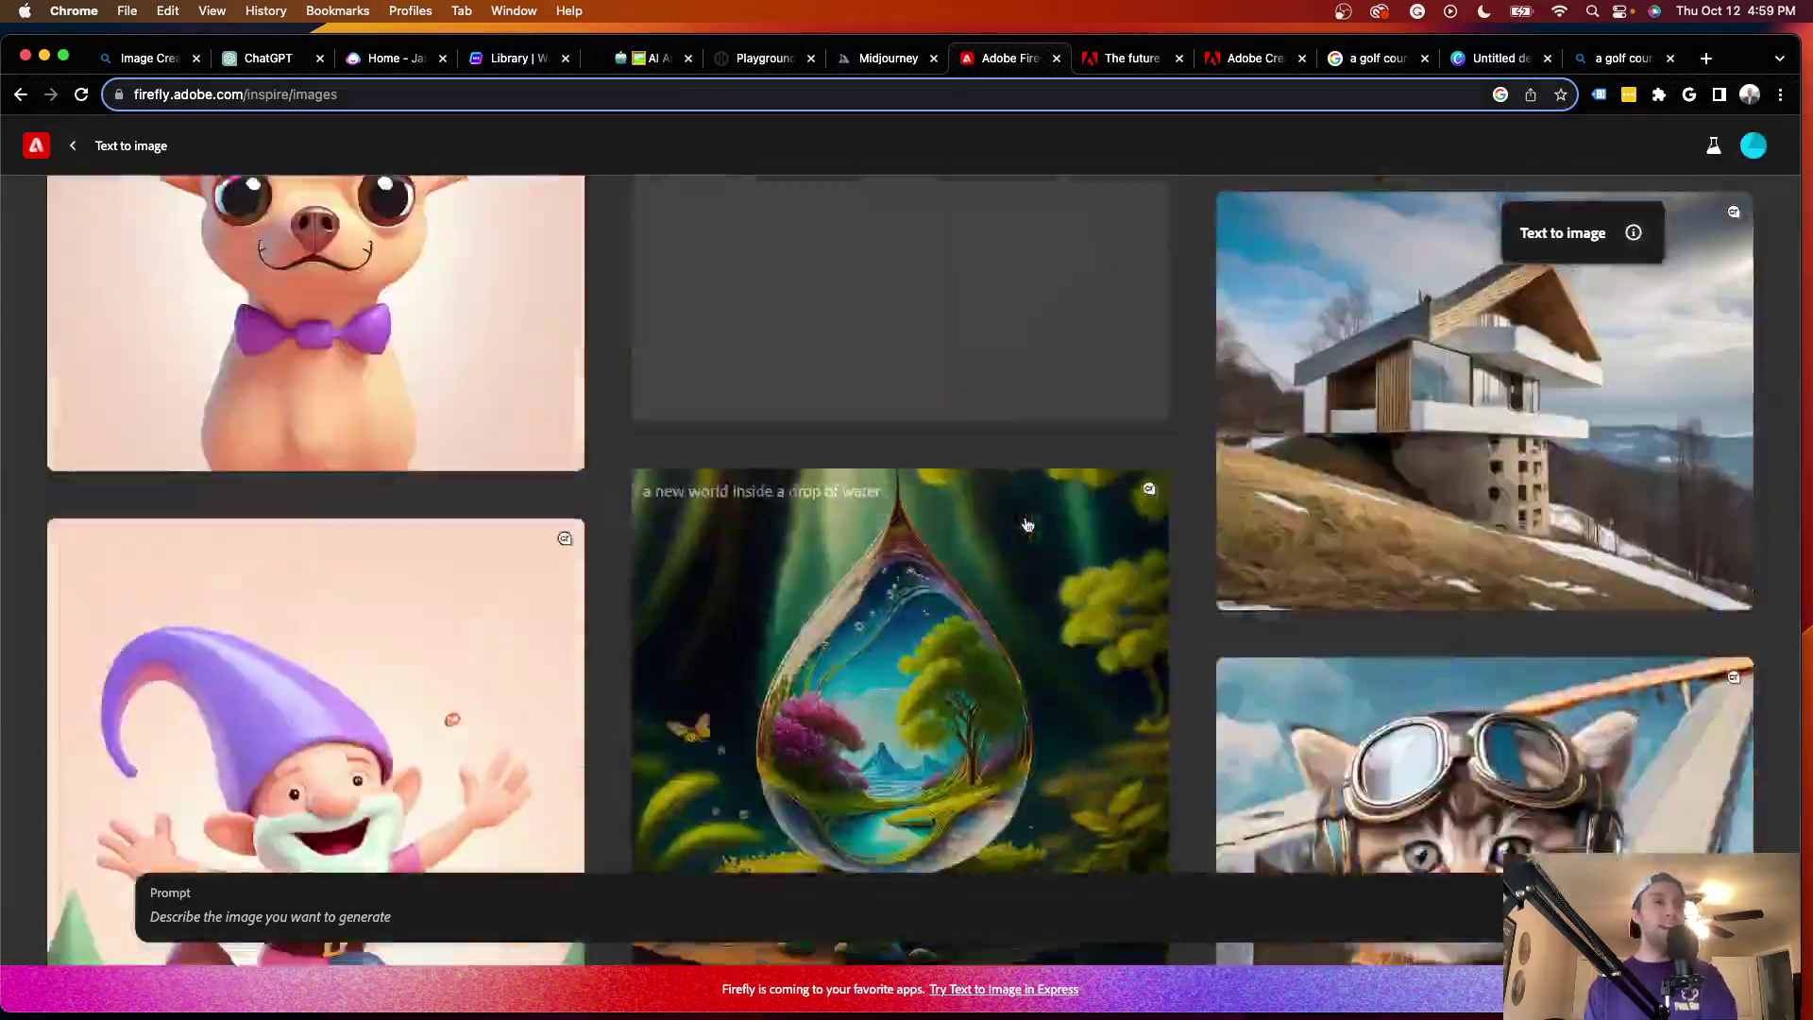
scroll(1029, 525, "down", 20)
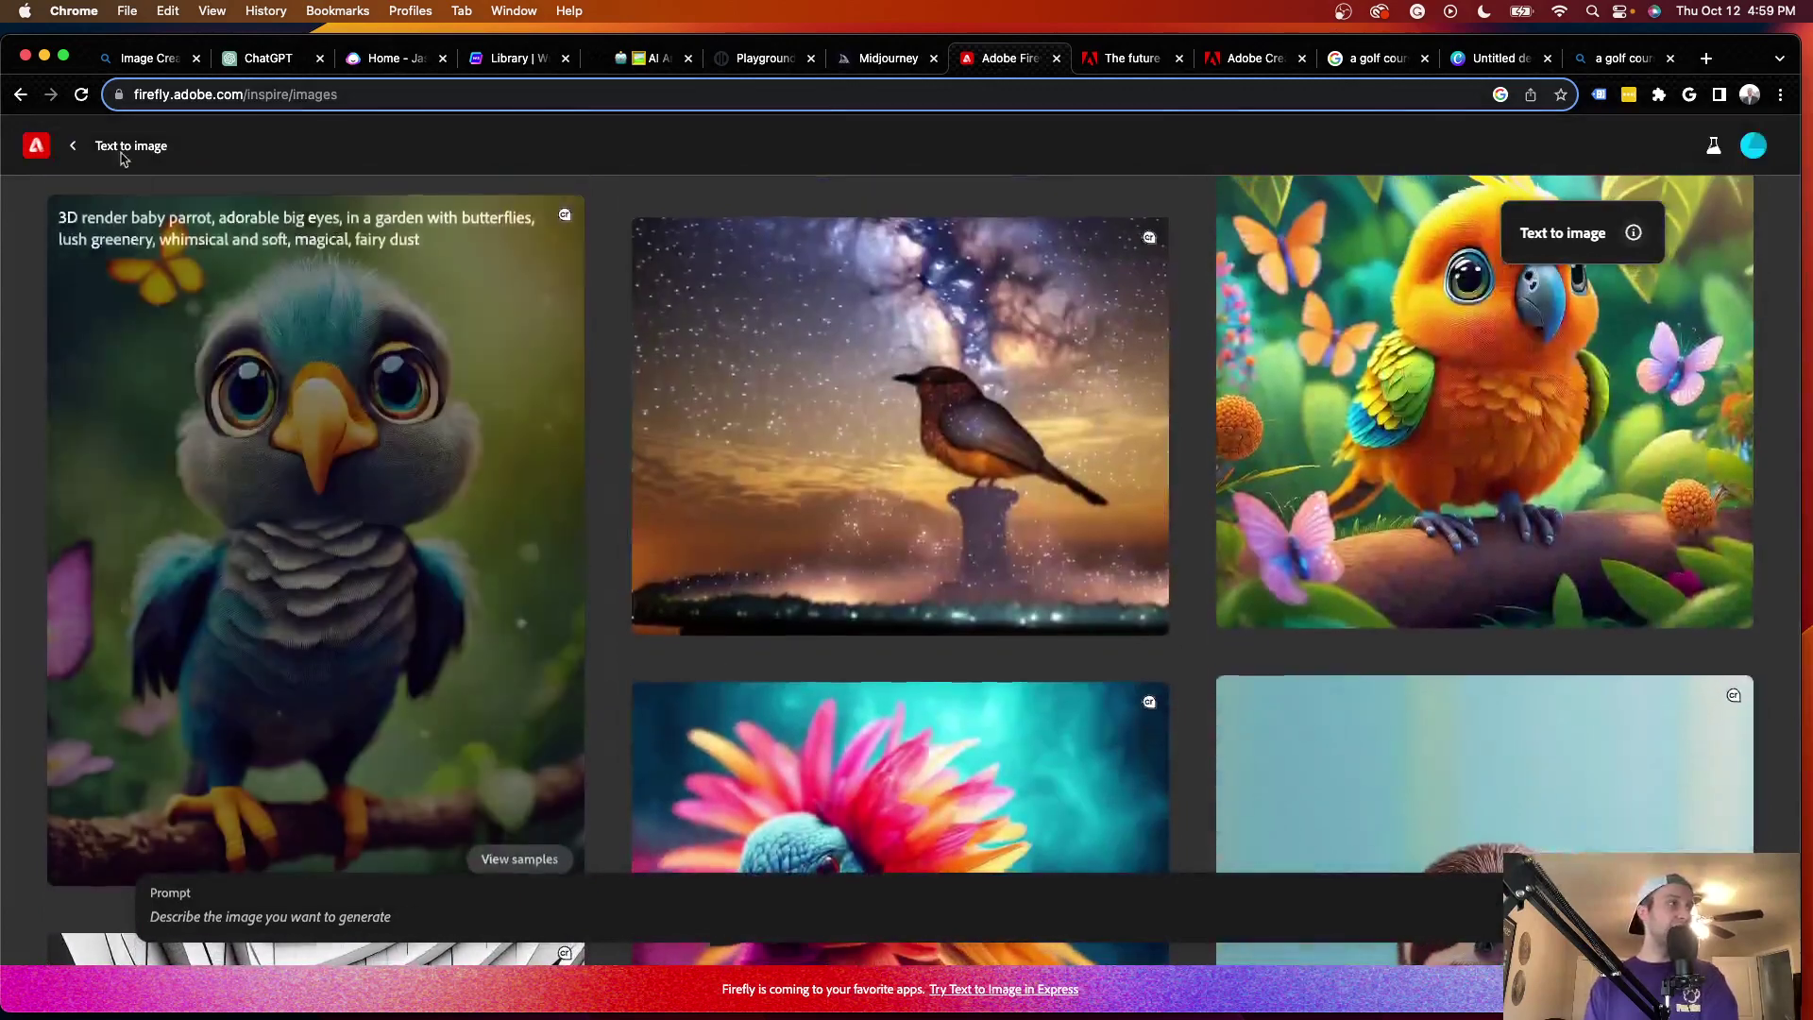
left_click(74, 147)
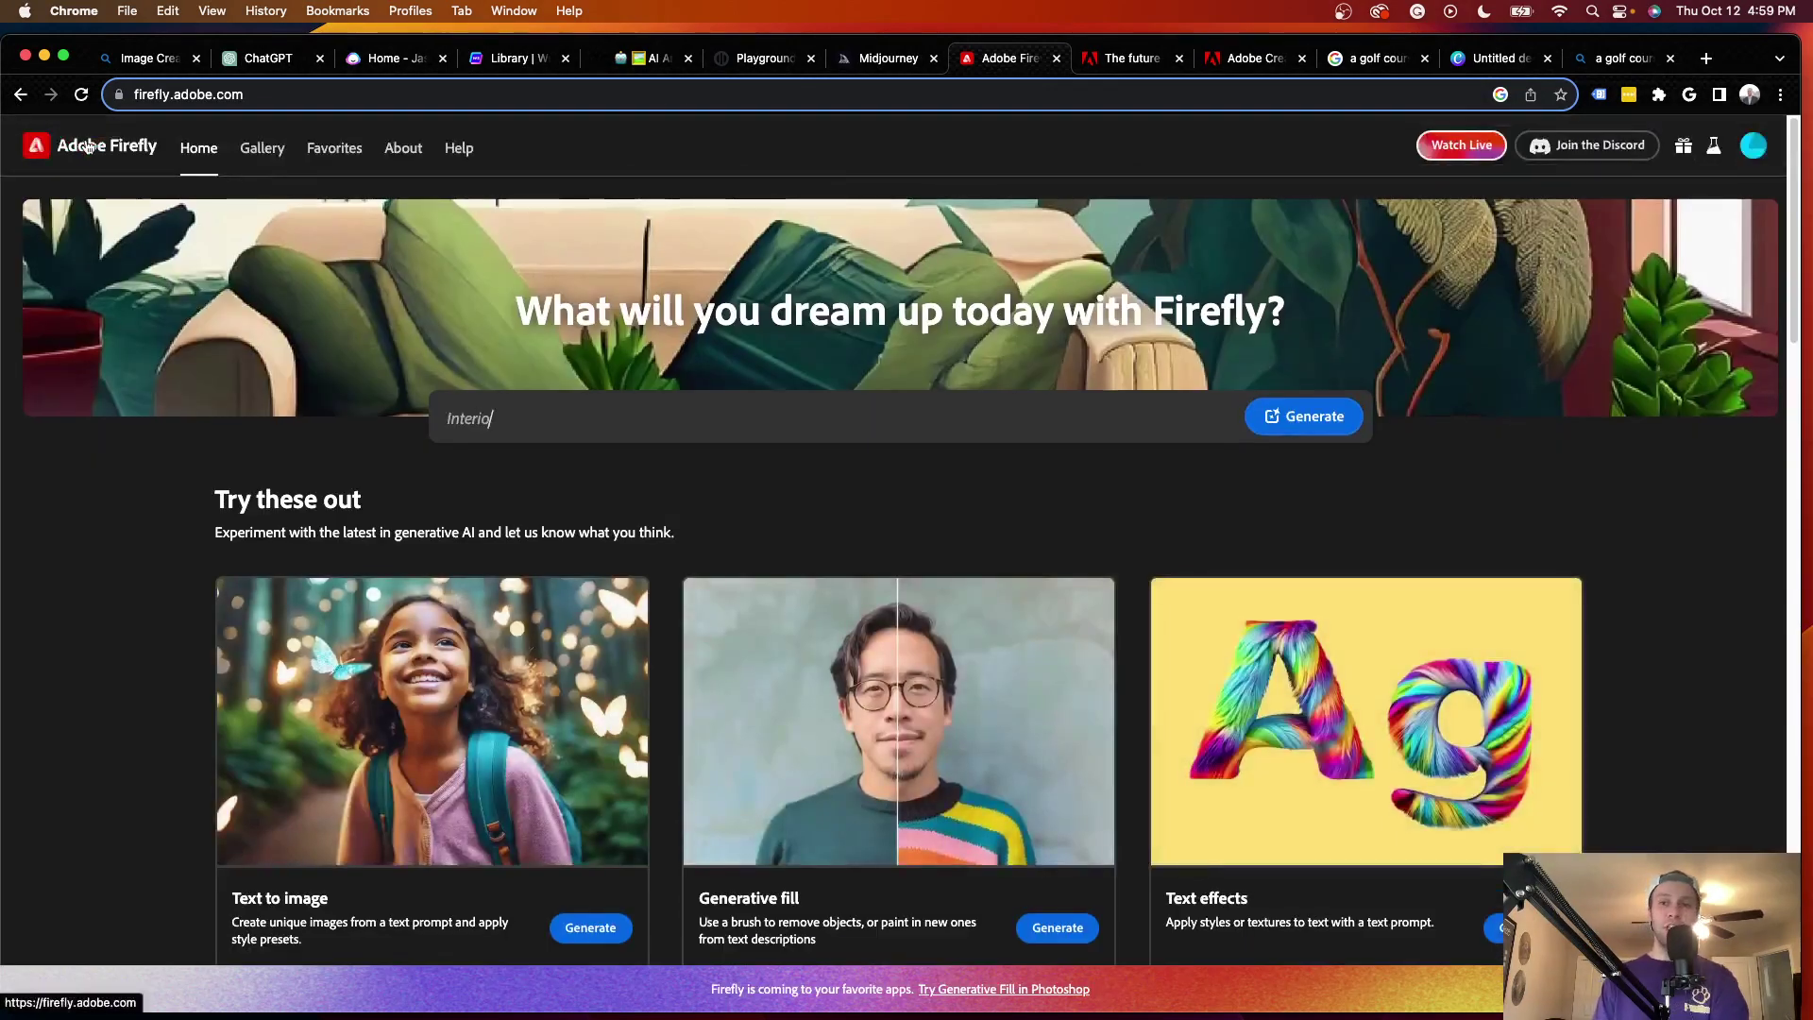